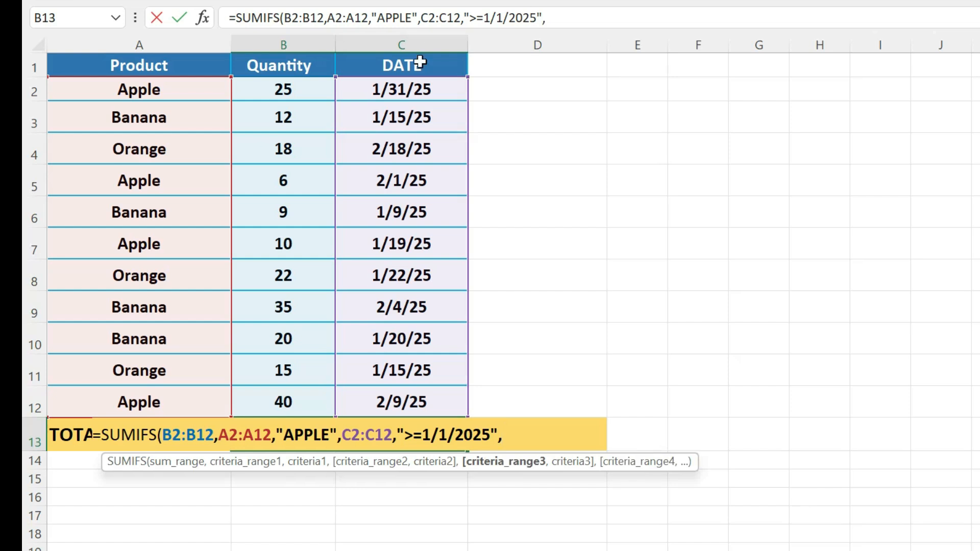
Complete the SUMIFS formula in B13 with criteria range C2:C12 and criterion "<=1/31/2025" to total January apples.
type(",\"")
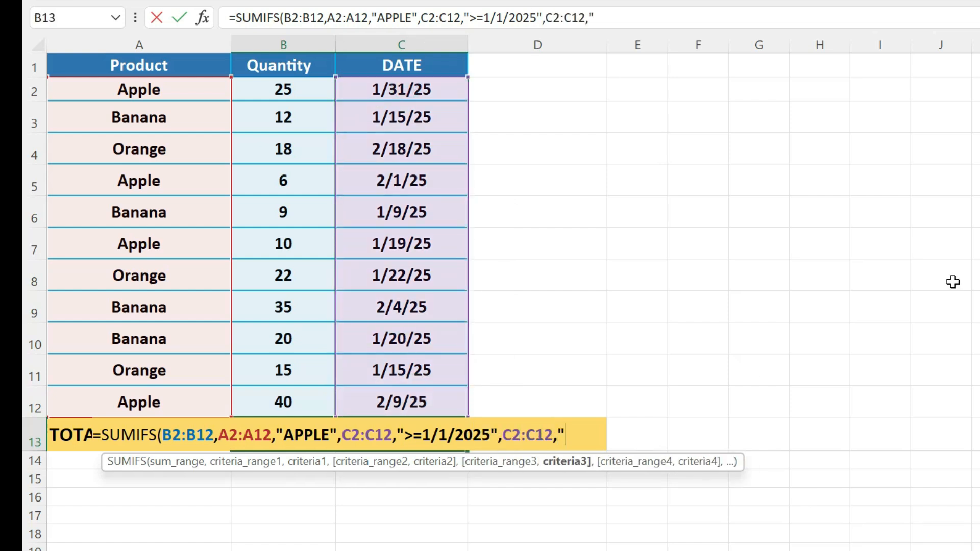
type("<=1/31")
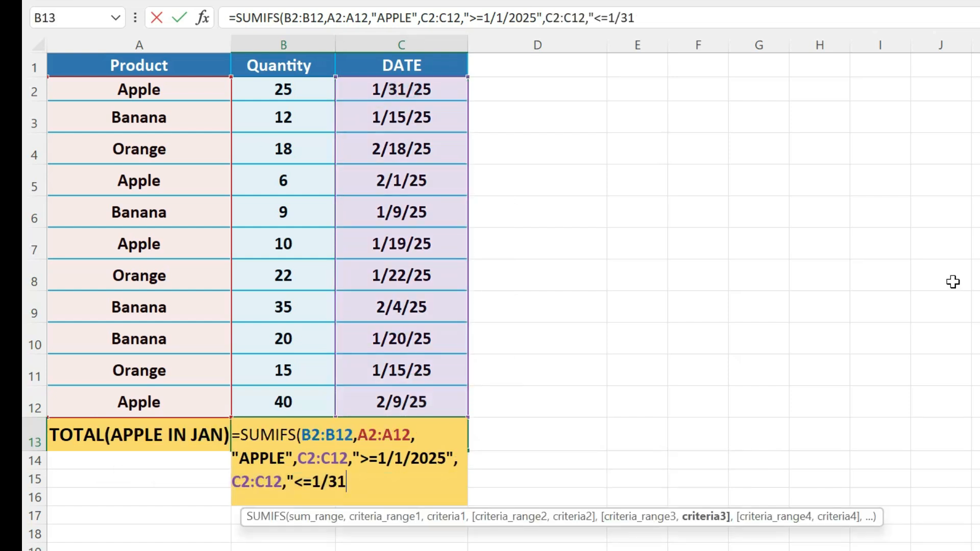
type("/2025\"")
key("Return")
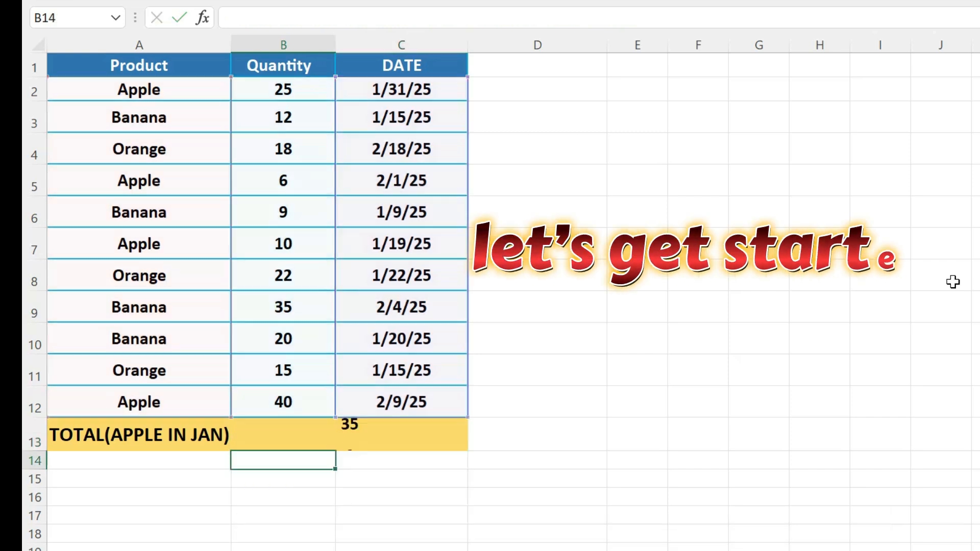
left_click(370, 531)
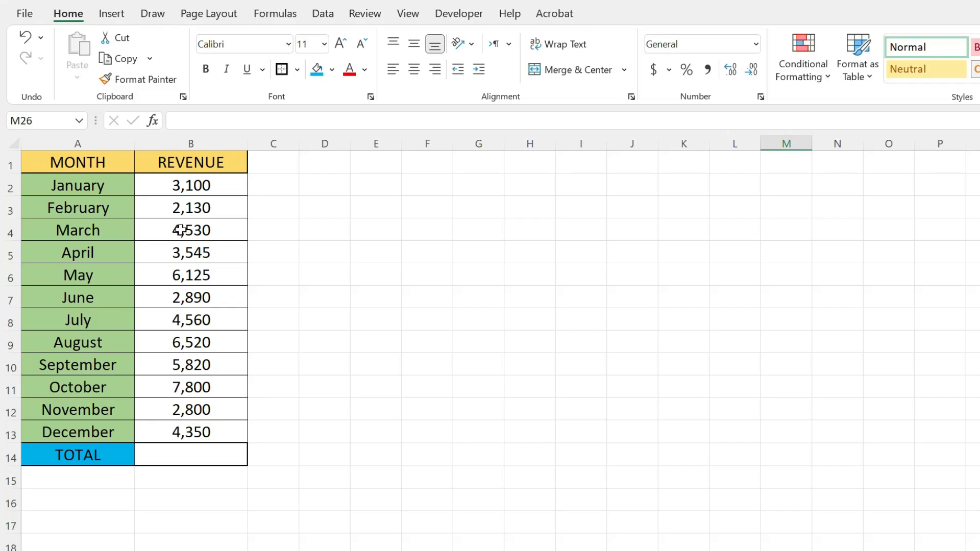
Total the monthly revenues in B14 with the formula =B2+B4+B6+B3+B5+B7+B8+B9+B10+B11+B12+B13.
left_click(179, 186)
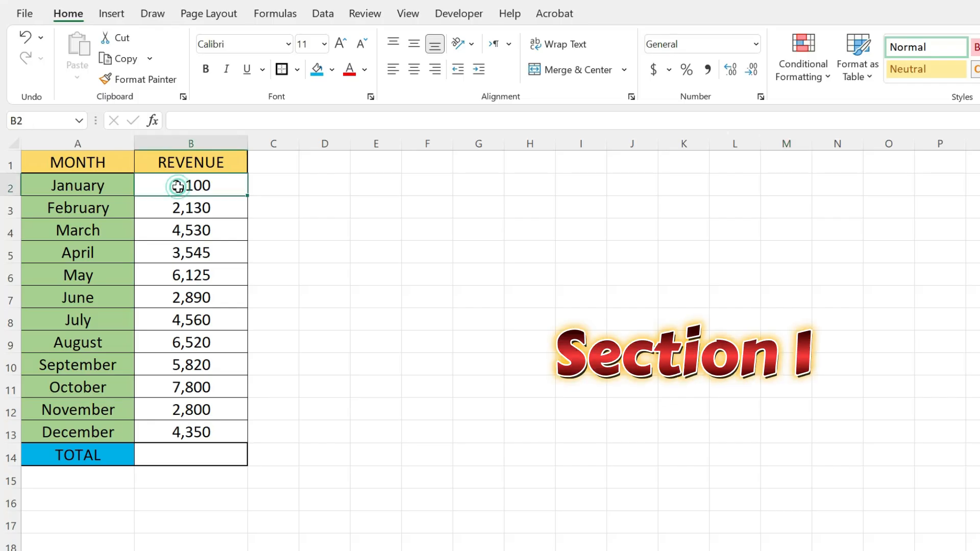
left_click_drag(180, 186, 229, 422)
left_click(218, 449)
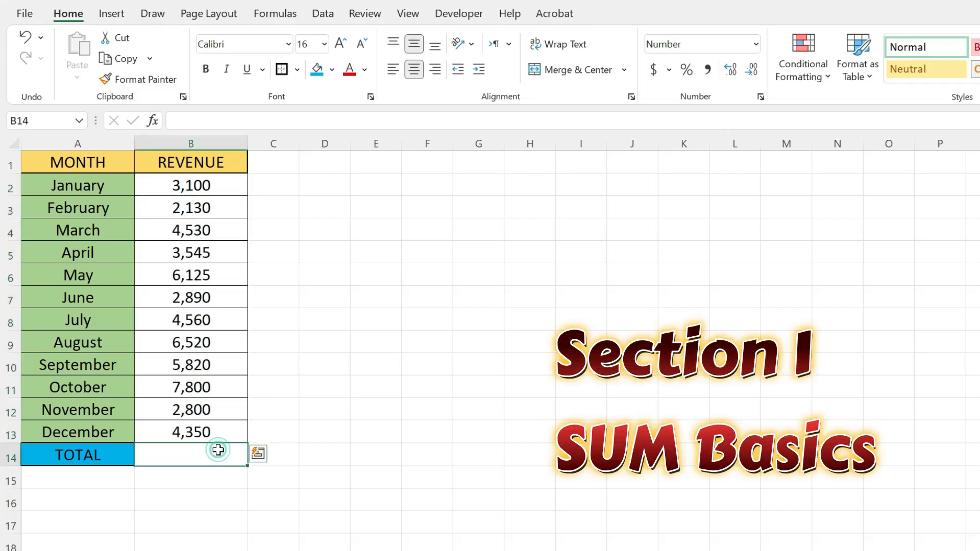
type("=")
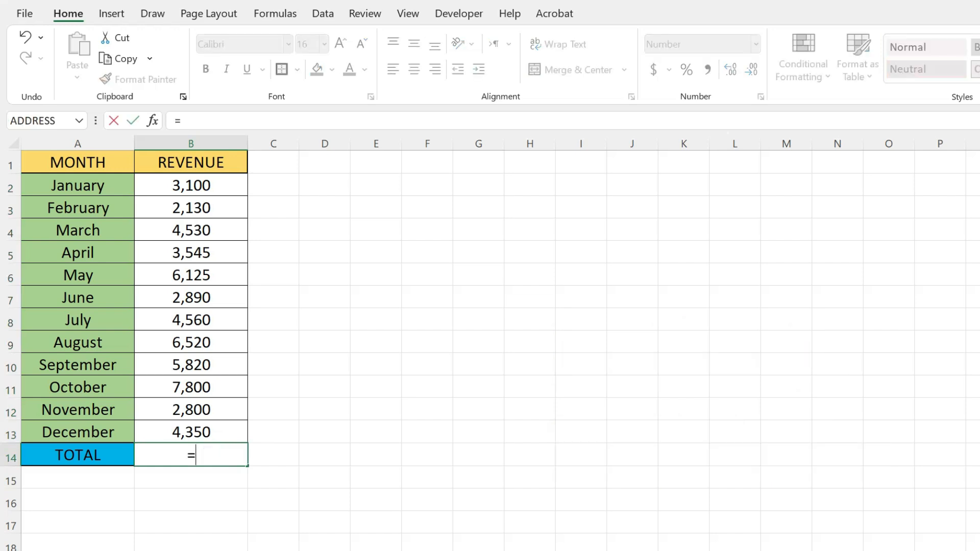
left_click(193, 181)
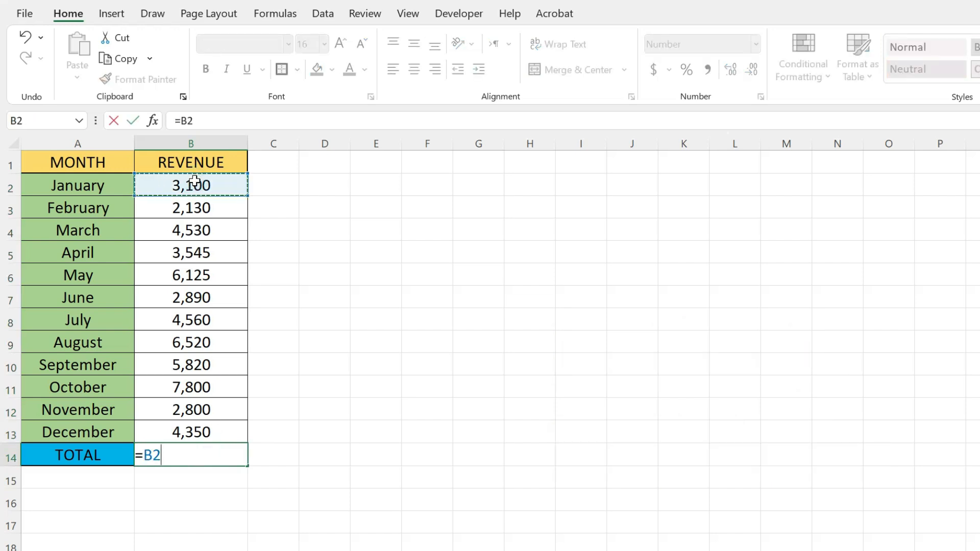
type("+")
left_click(196, 225)
type("+")
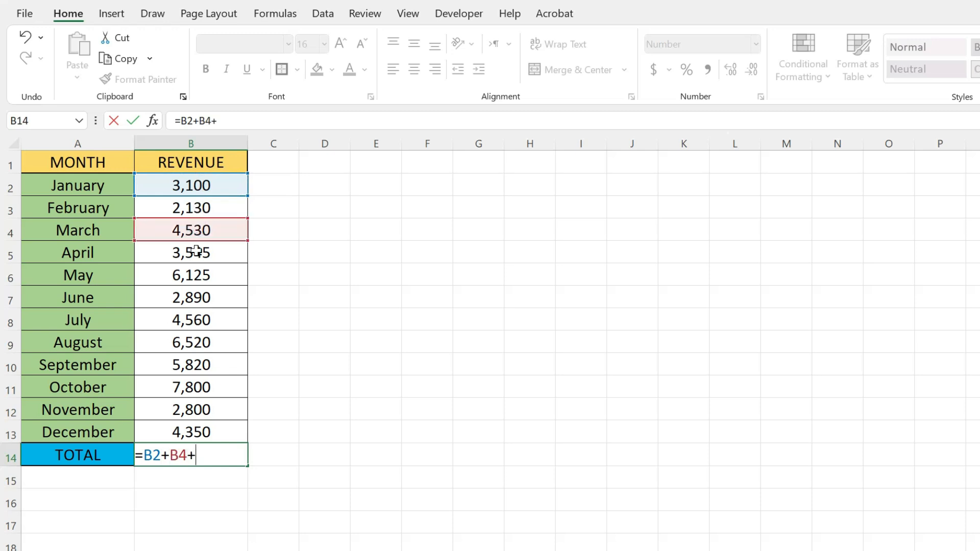
left_click(196, 276)
type("+")
left_click(181, 205)
type("+")
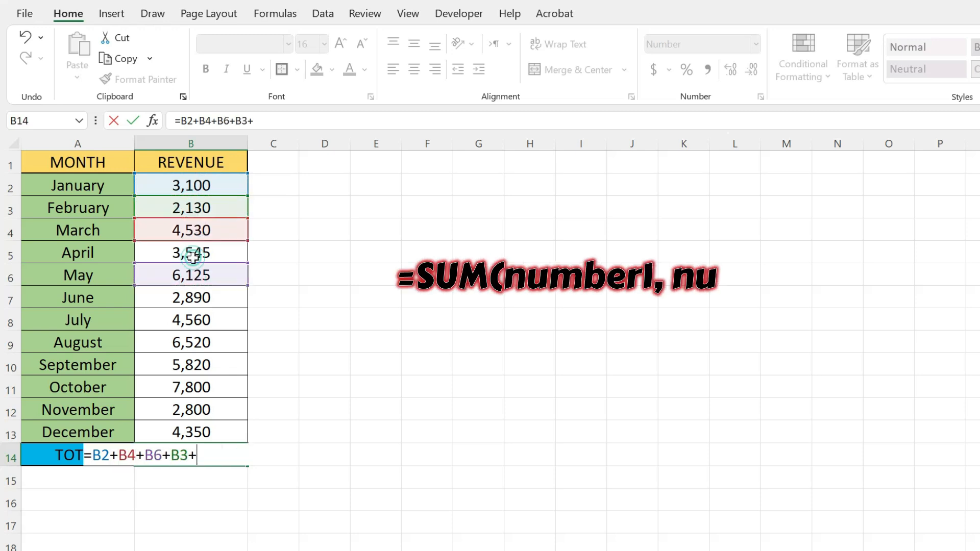
left_click(189, 251)
type("+")
left_click(196, 296)
type("+")
left_click(193, 326)
type("+")
left_click(193, 342)
type("+")
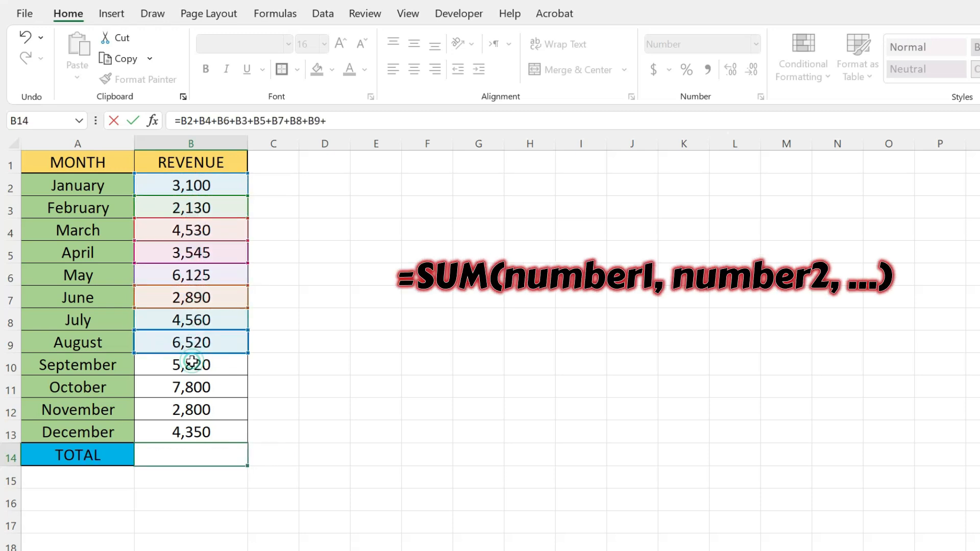
left_click(192, 364)
type("+")
left_click(193, 387)
type("+")
left_click(192, 409)
type("+")
left_click(192, 431)
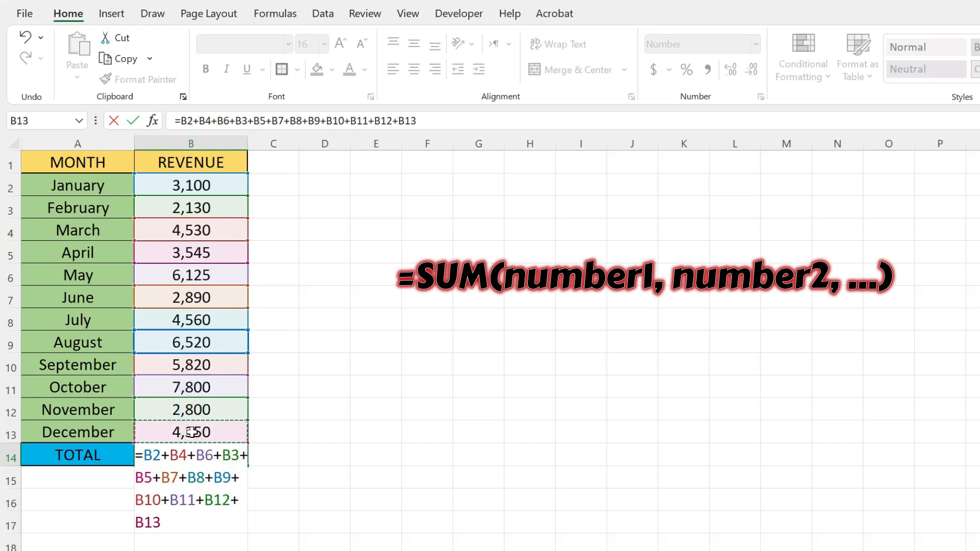
key("Return")
Clear the cell-by-cell addition formula from the revenue TOTAL cell B14.
left_click(185, 454)
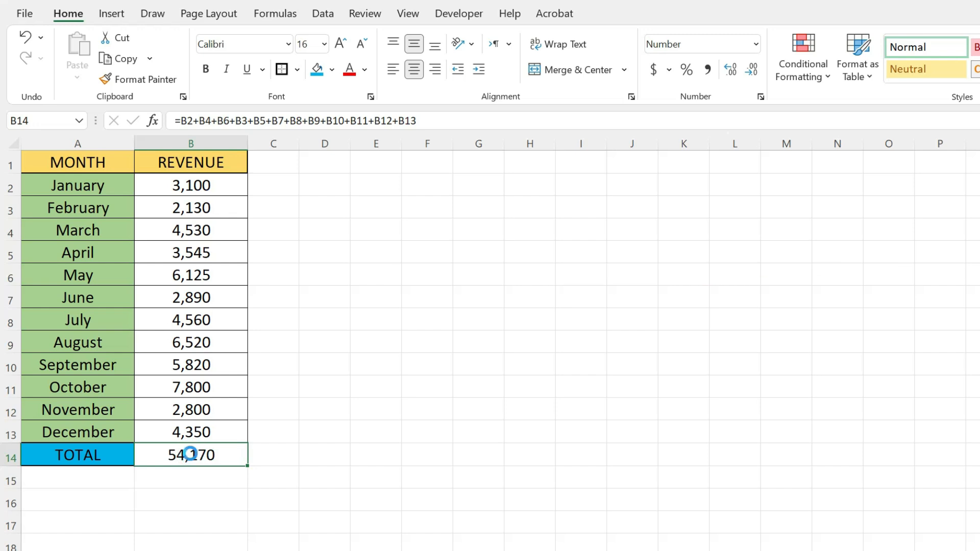
key("Delete")
left_click(173, 326)
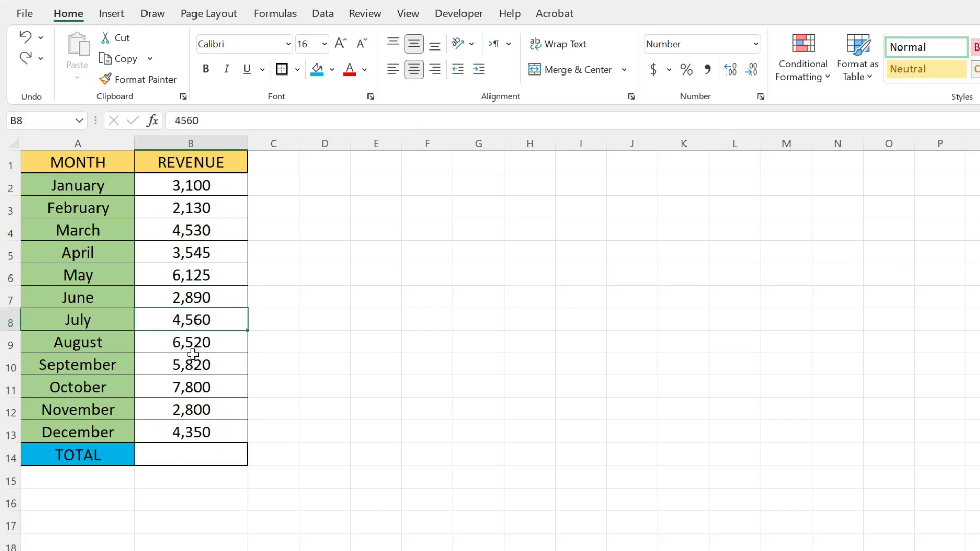
Total the January to December revenues in B14 with the range formula =SUM(B2:B13).
left_click(204, 448)
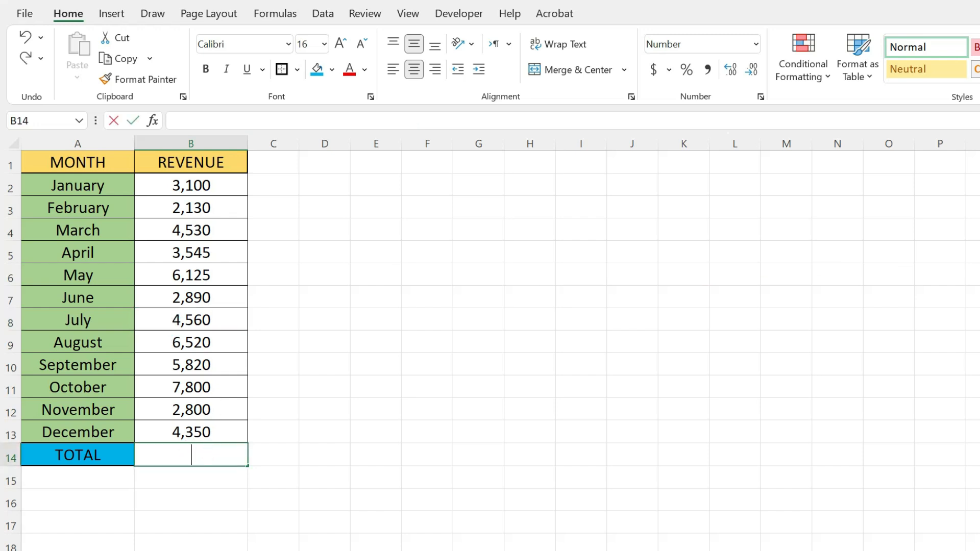
type("=SUM")
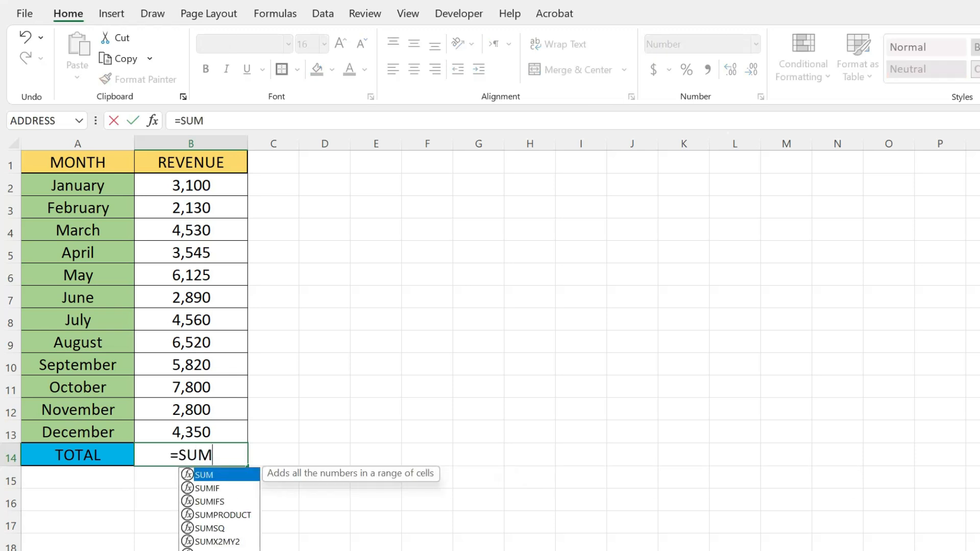
type("(")
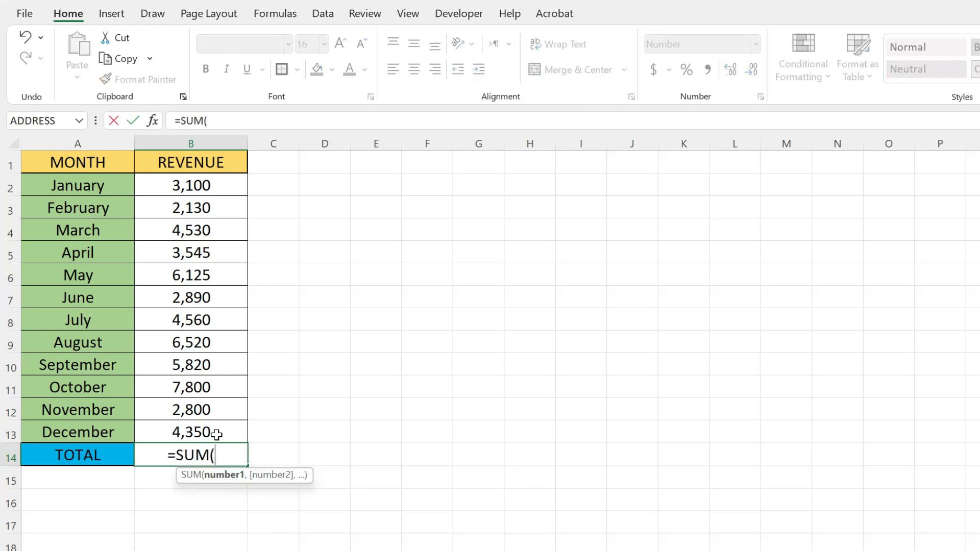
left_click_drag(223, 185, 234, 431)
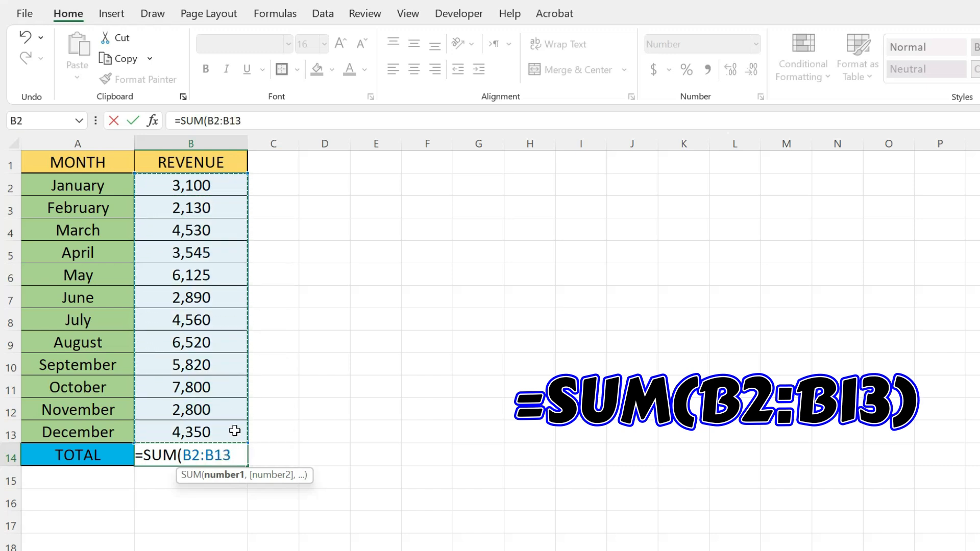
type(")")
key("Return")
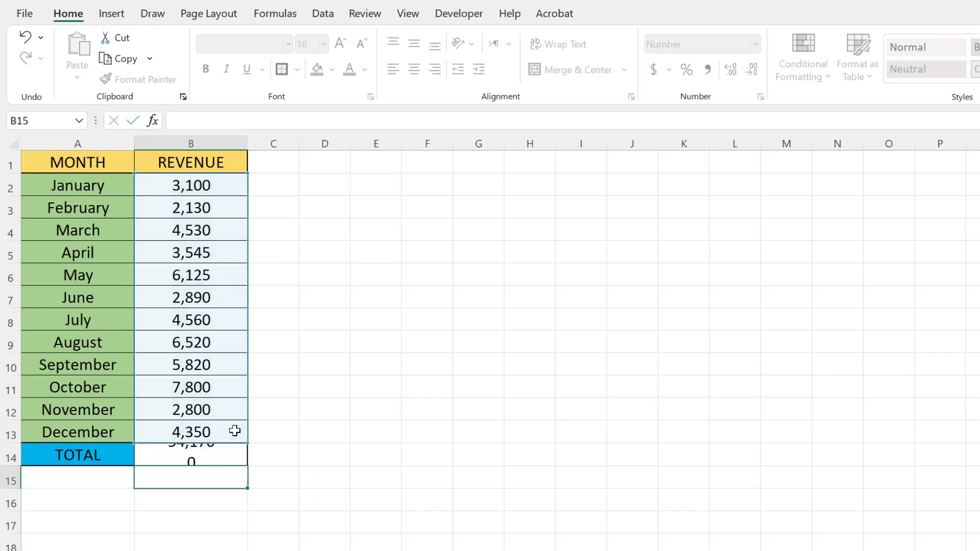
Delete the SUM range formula from the TOTAL cell B14.
left_click(208, 460)
left_click(214, 503)
left_click(204, 454)
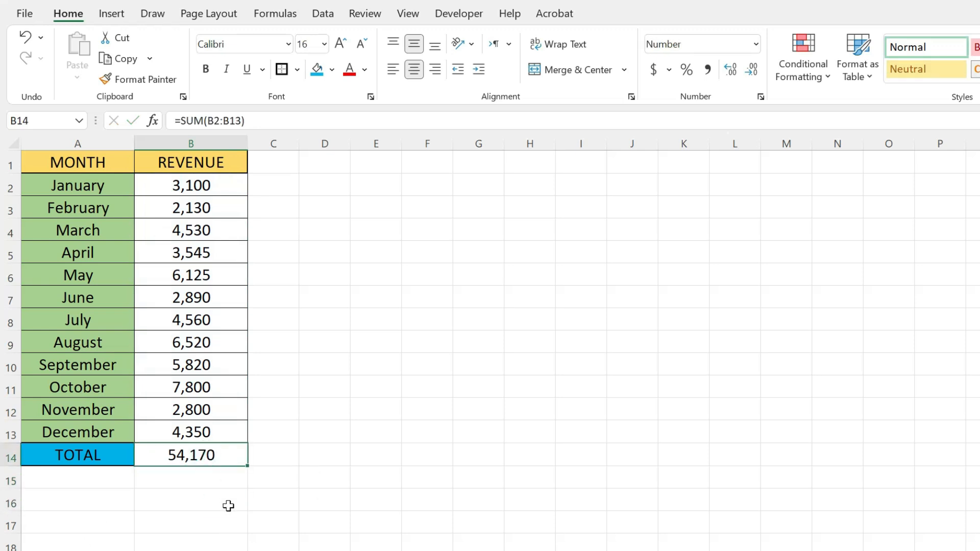
key("Delete")
Total the revenues in B14 with a SUM formula listing each cell from B2 through B13 as a separate comma-separated argument.
left_click(201, 454)
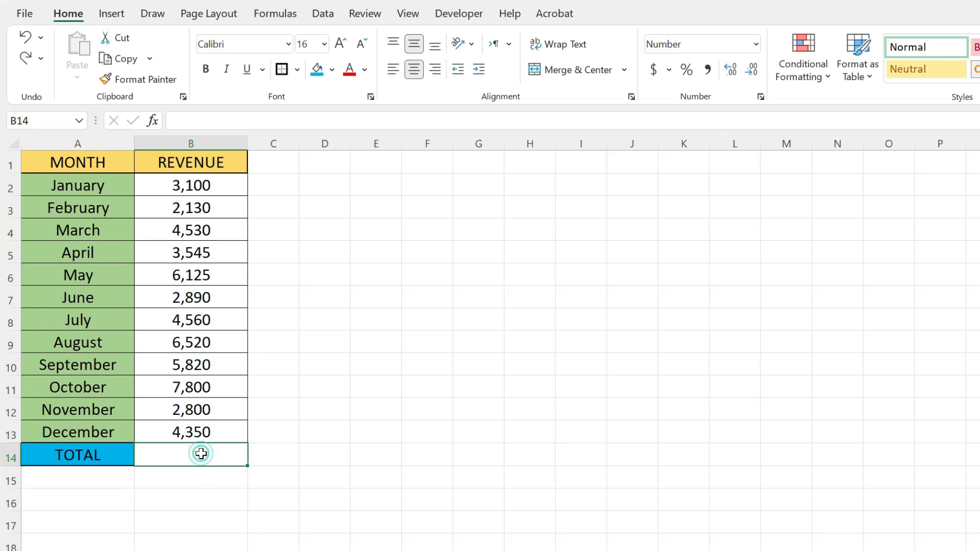
type("=")
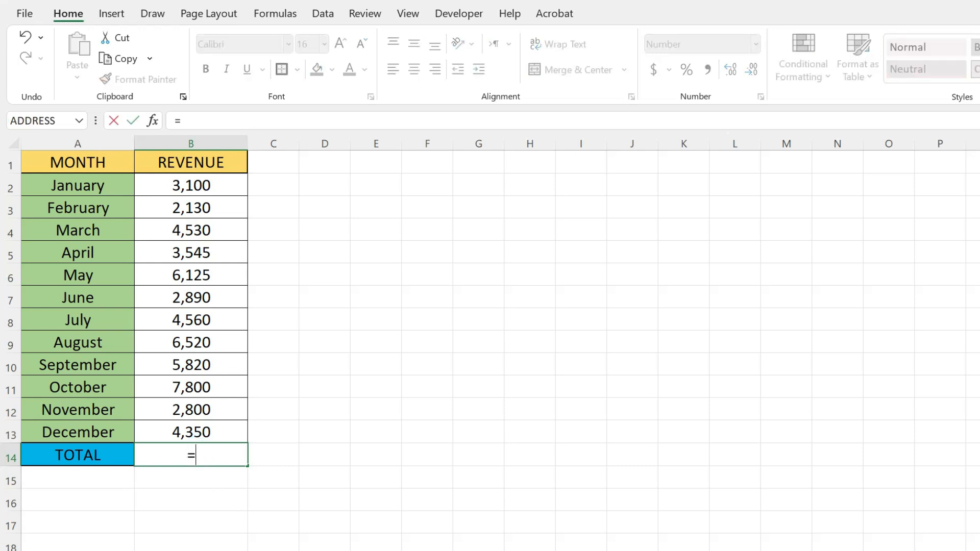
type("SUM")
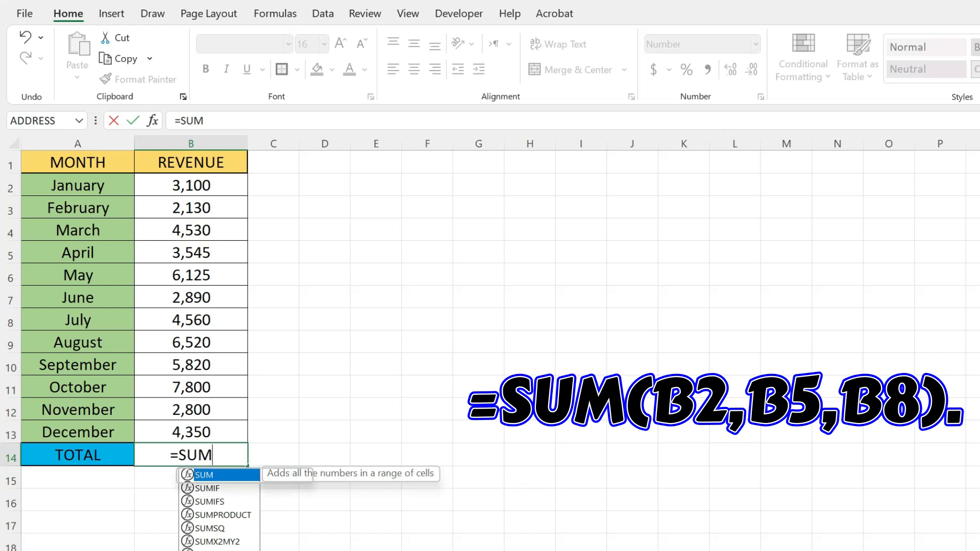
type("(")
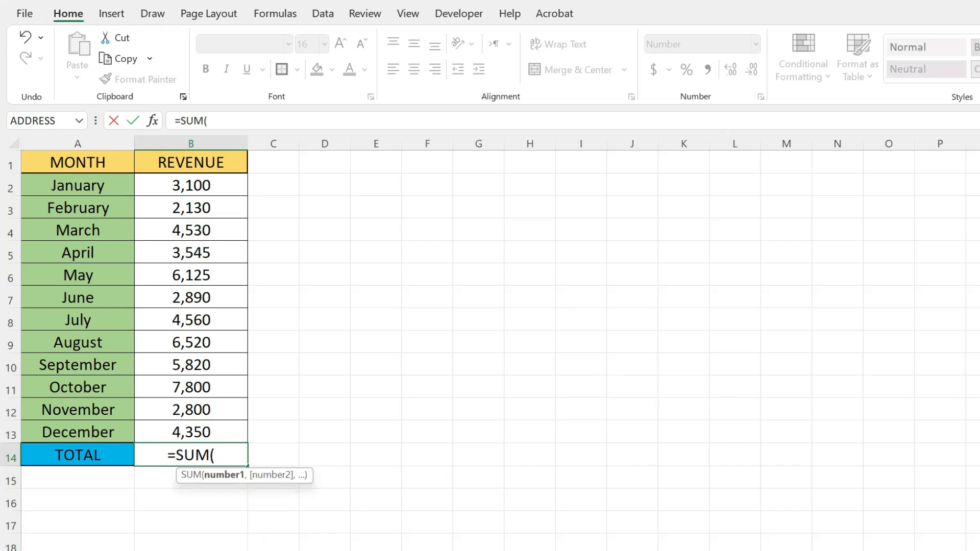
left_click(186, 186)
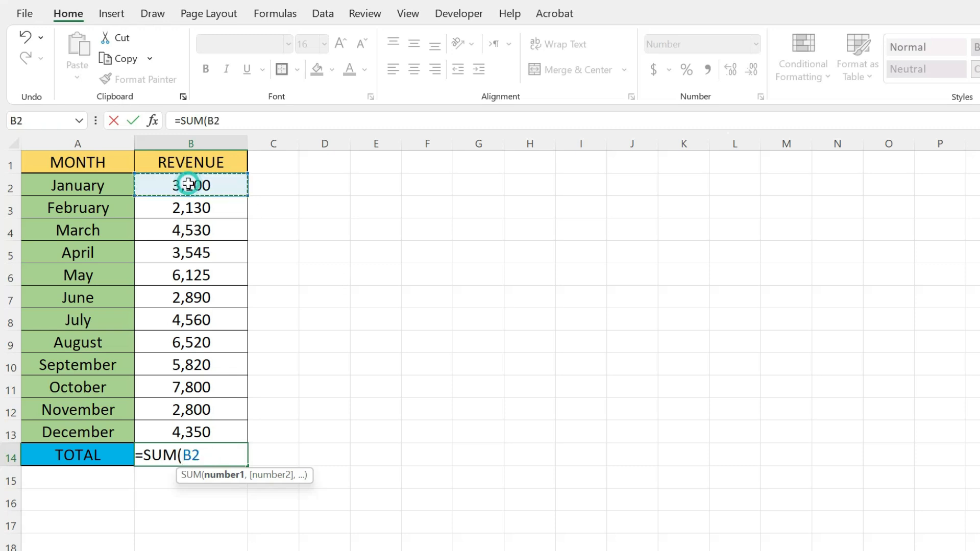
type(",")
left_click(206, 213)
type(",")
left_click(209, 228)
type(",")
left_click(208, 255)
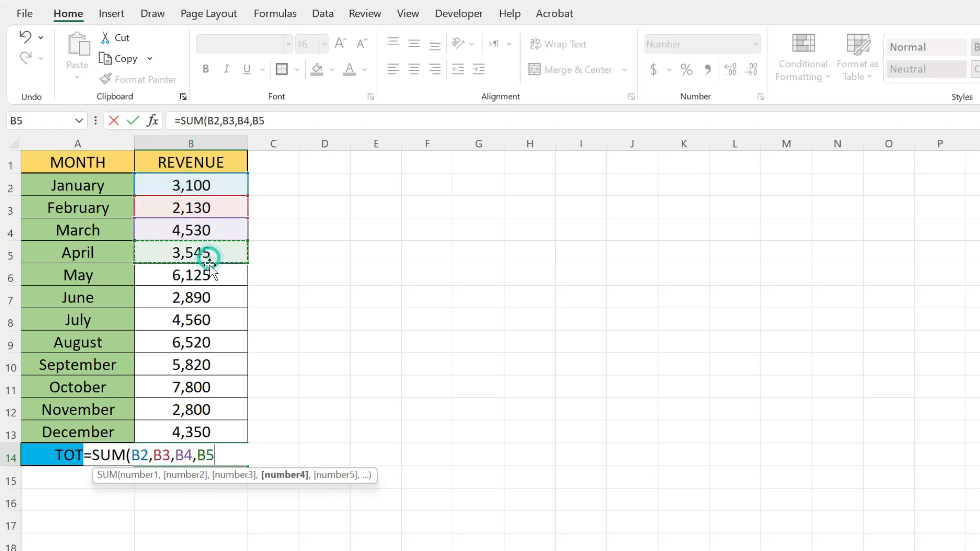
type(",")
left_click(210, 278)
type(",")
left_click(208, 300)
type(",")
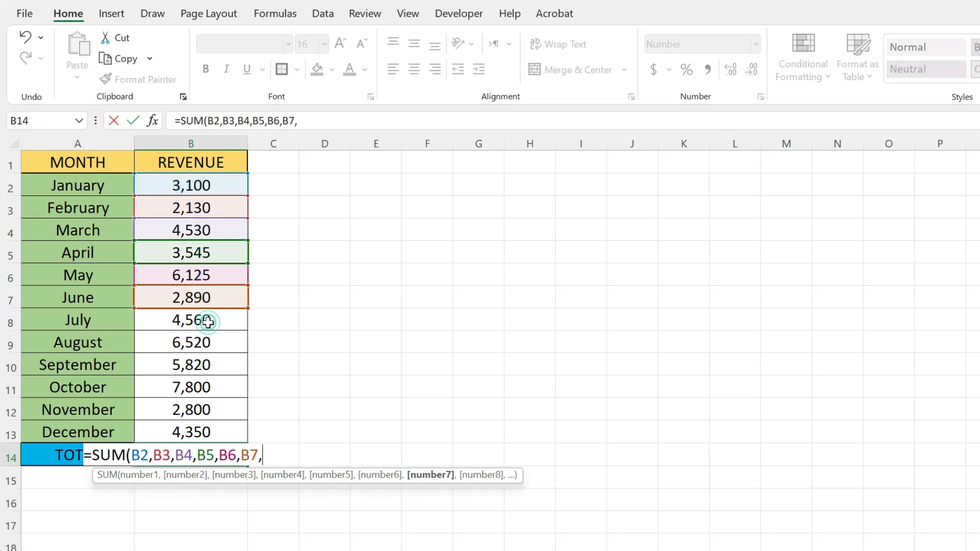
left_click(208, 321)
type(",")
left_click(205, 343)
type(",")
left_click(198, 363)
type(",")
left_click(196, 388)
type(",")
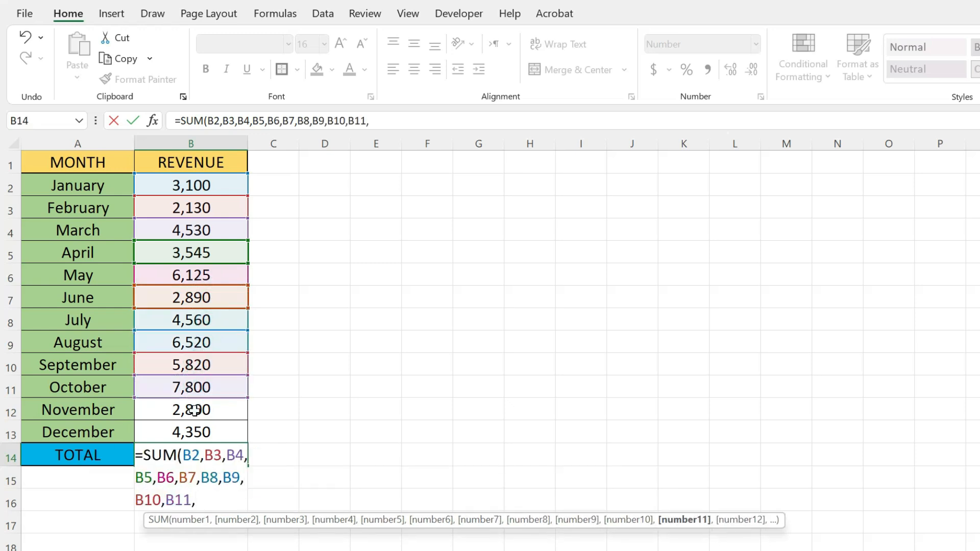
left_click(196, 410)
type(",")
left_click(195, 432)
type(")")
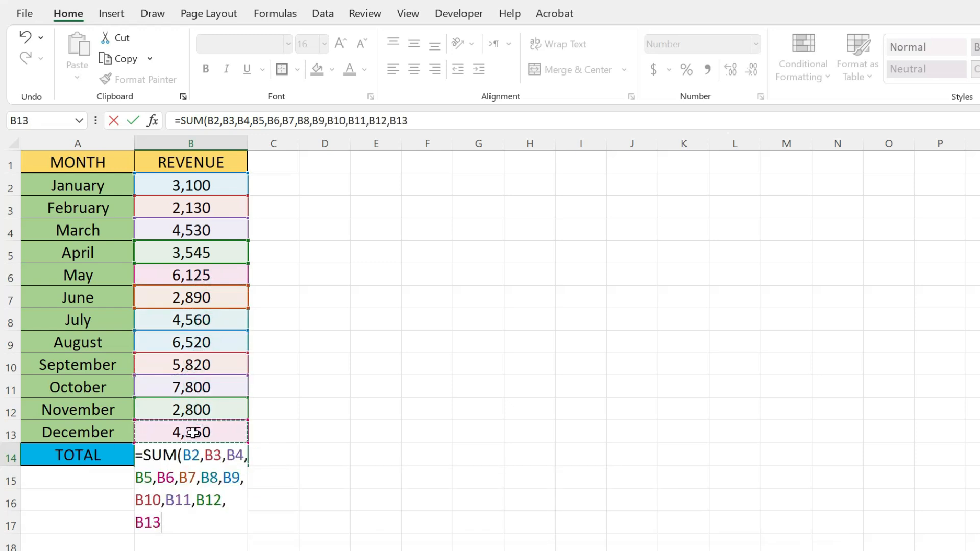
key("Return")
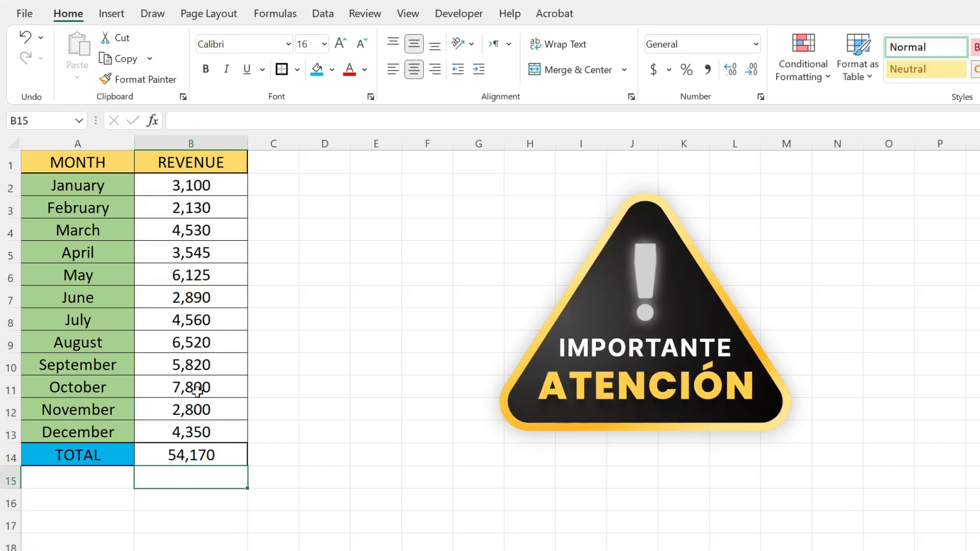
Clear the revenue values for May, July and September in cells B6, B8 and B10.
left_click(179, 276)
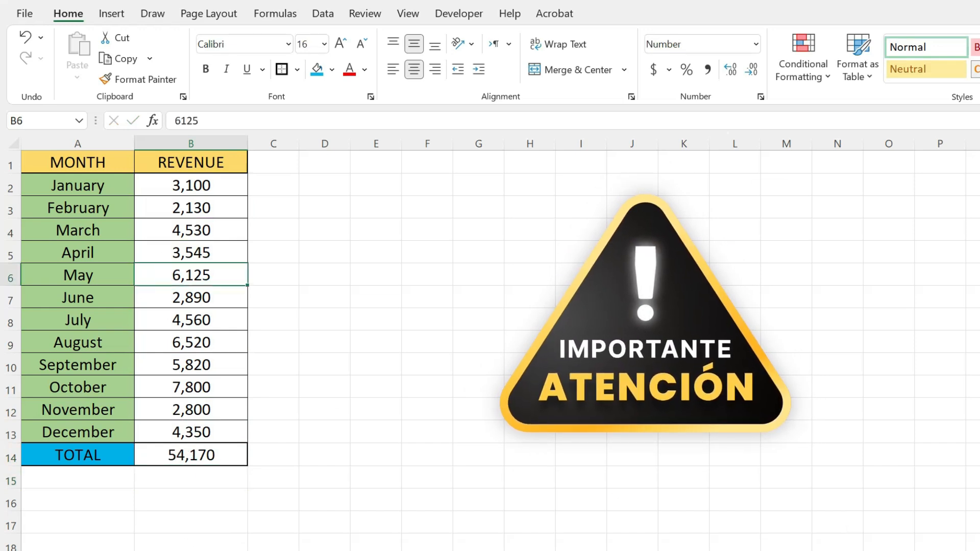
key("Delete")
key("Down")
key("Down")
key("Delete")
key("Down")
key("Down")
key("Delete")
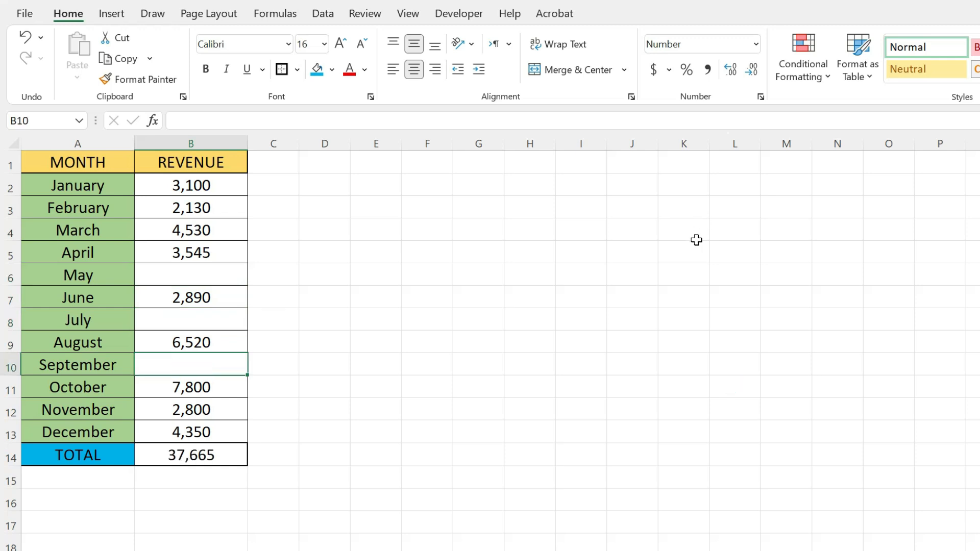
left_click(324, 357)
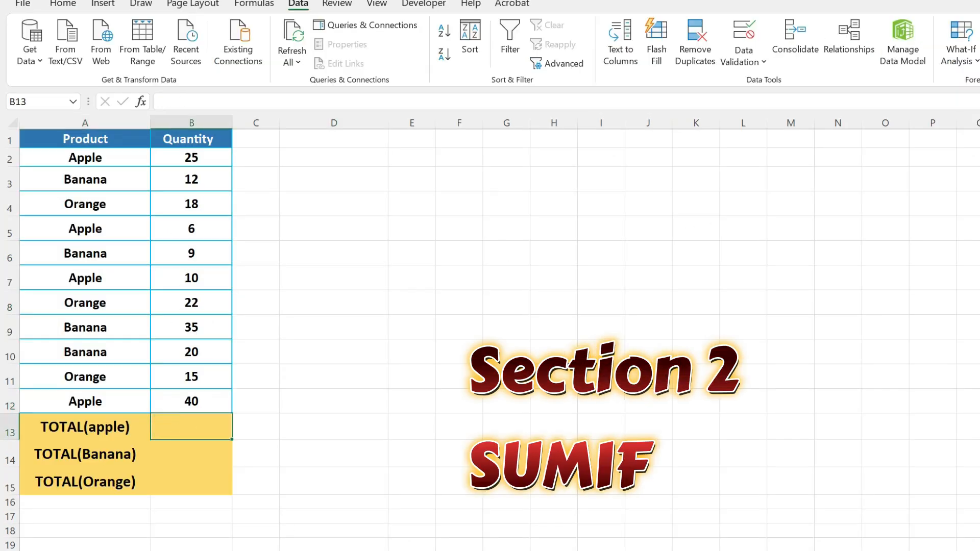
Total the apple quantities in B13 with the formula =SUMIF(A2:A12,"apple",B2:B12).
type("=")
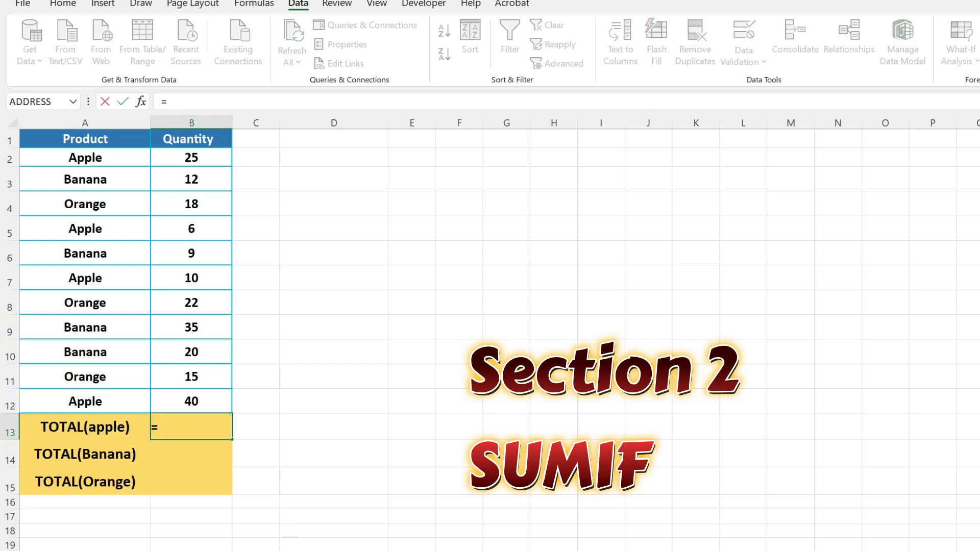
type("sum")
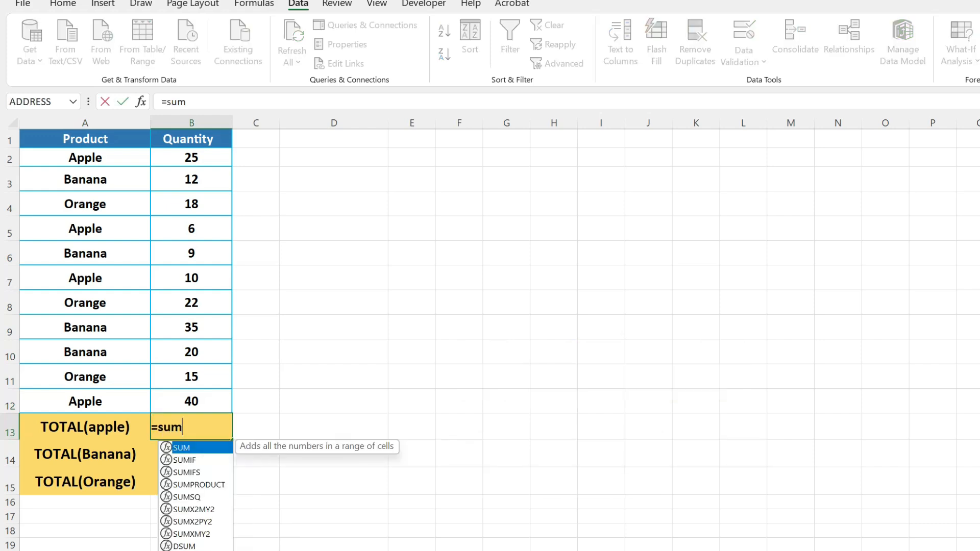
left_click(208, 461)
double_click(210, 461)
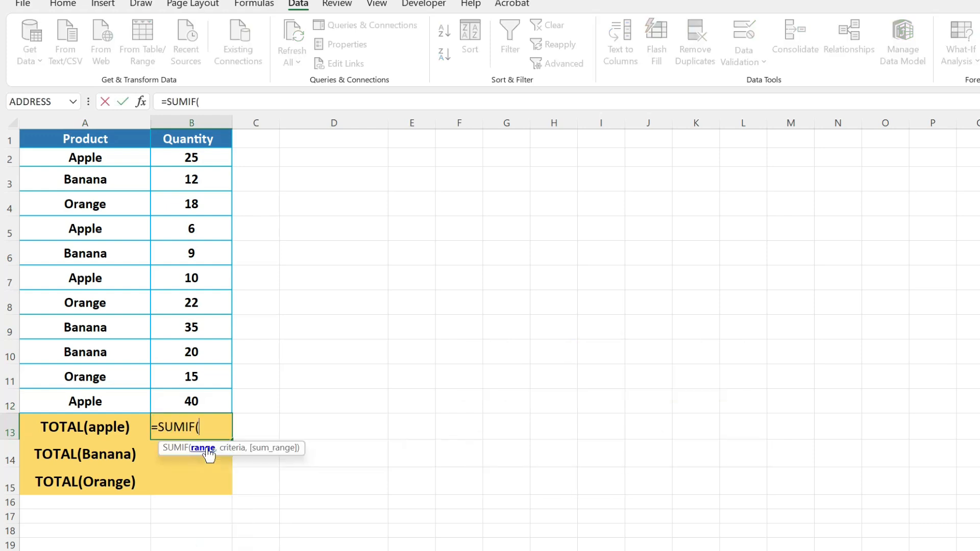
left_click_drag(89, 155, 99, 403)
type(",")
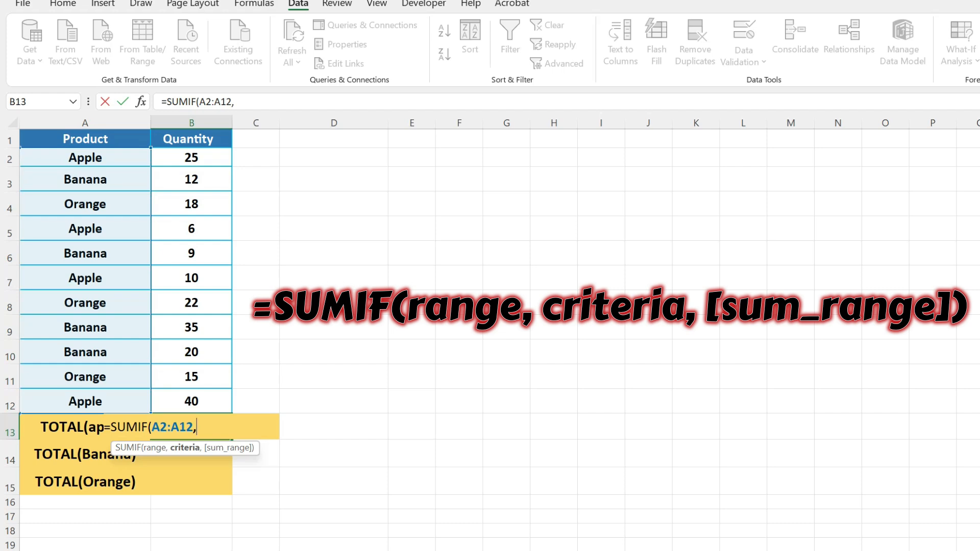
type("\"appl")
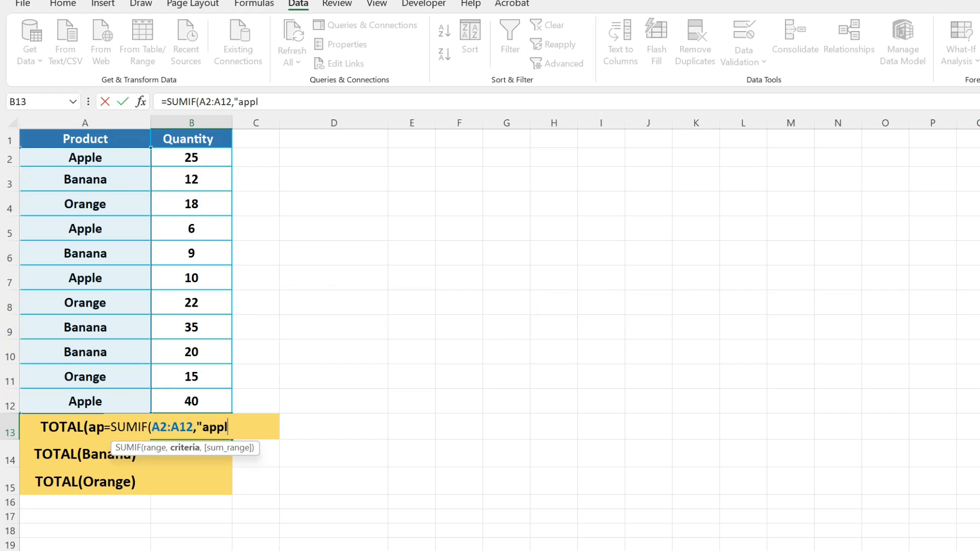
type("e\",")
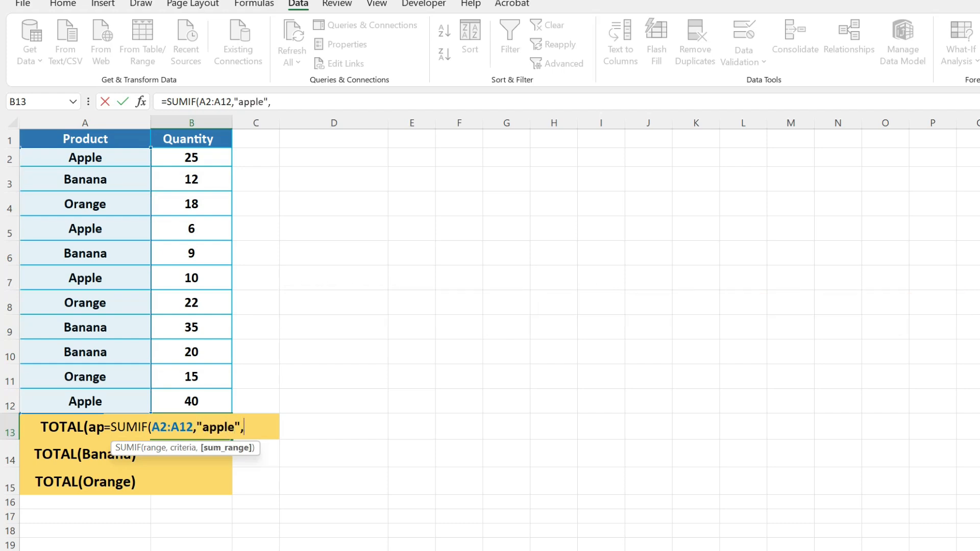
left_click_drag(193, 163, 212, 396)
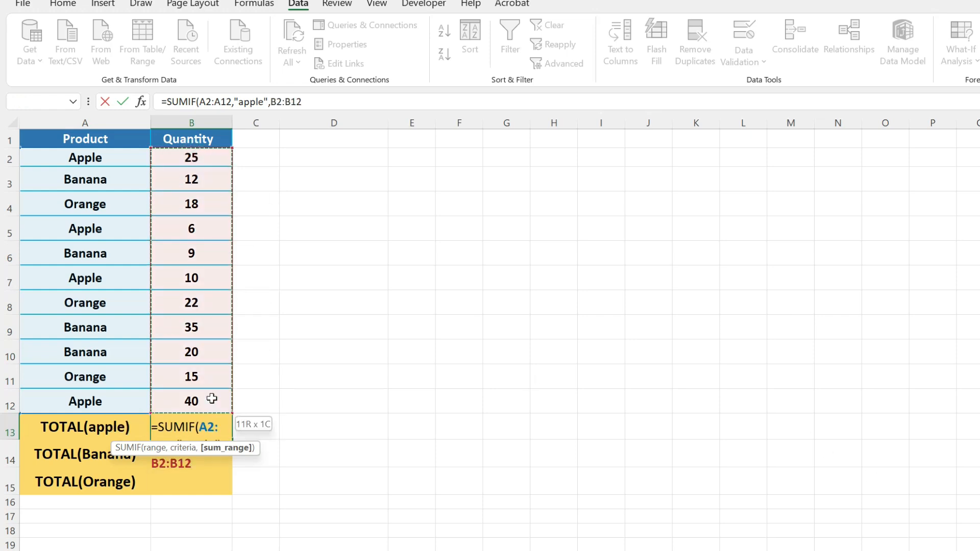
type(")")
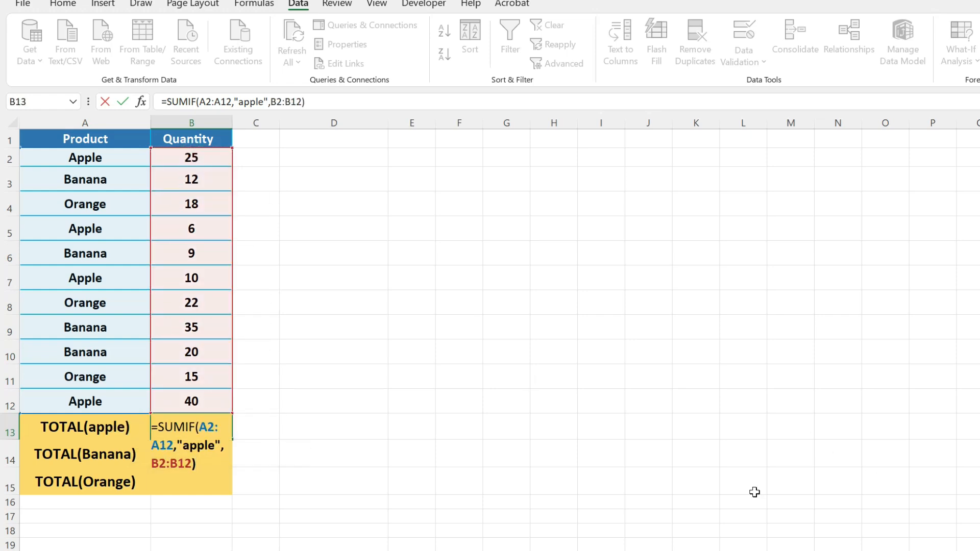
key("Return")
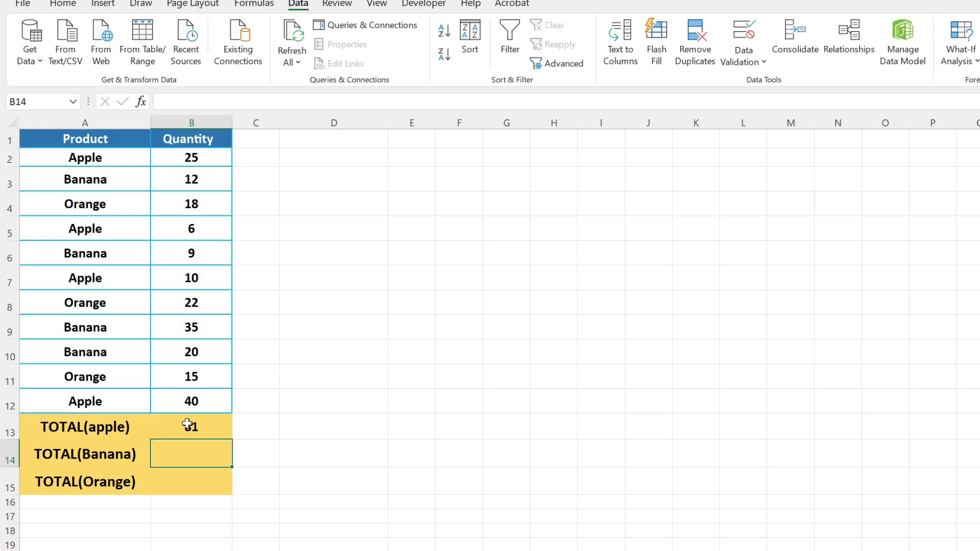
Total the banana quantities in B14 with the formula =SUMIF(A2:A12,"banana",B2:B12).
left_click(175, 157)
left_click(175, 456)
type("=")
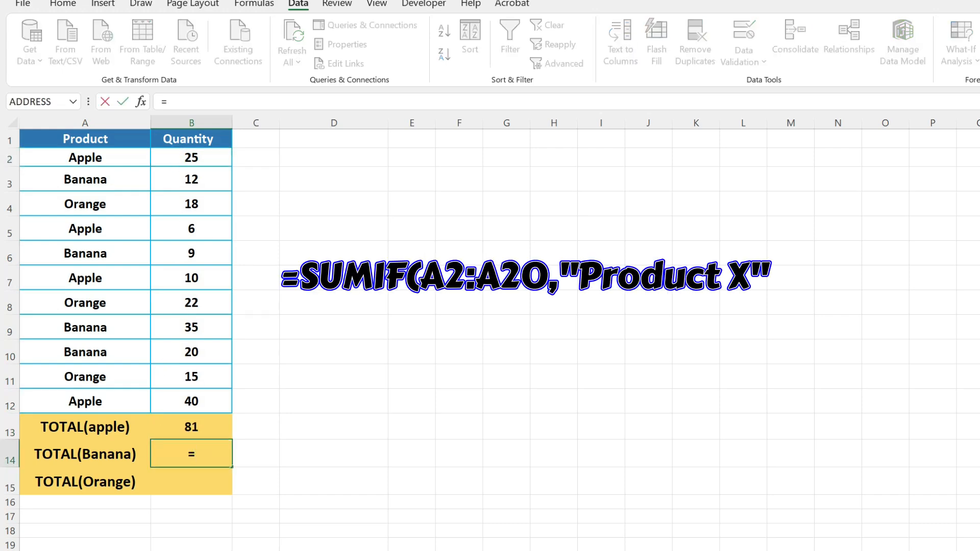
type("sumif")
key("Tab")
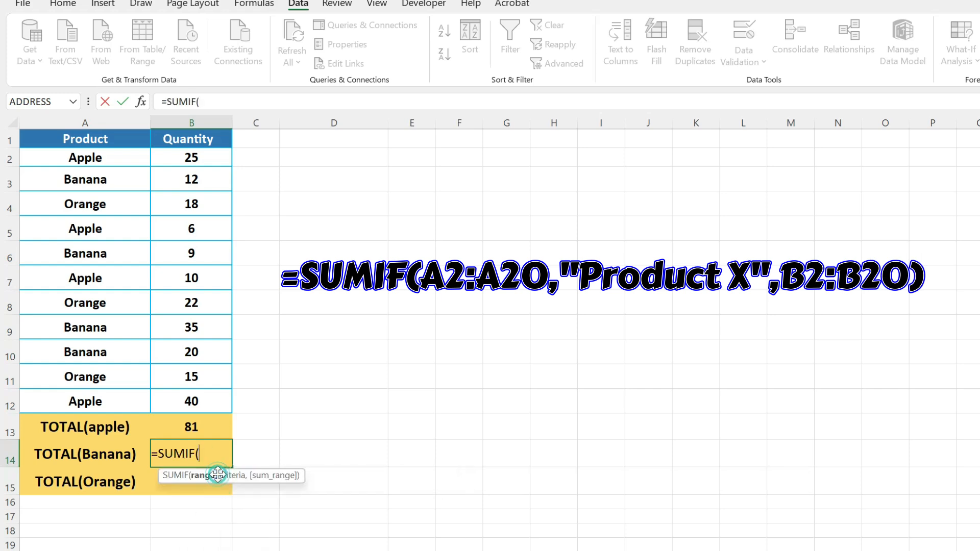
left_click_drag(104, 158, 138, 400)
type(",")
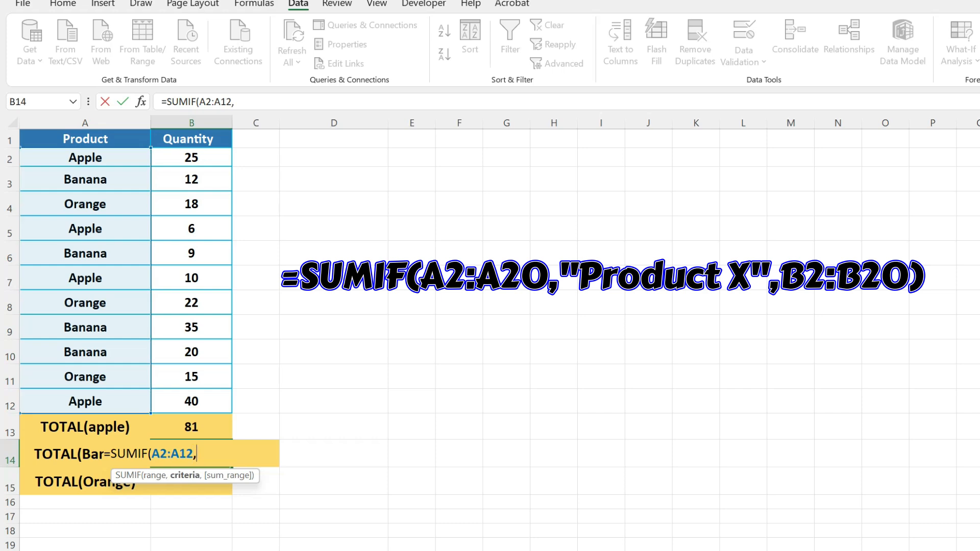
type("\"banana")
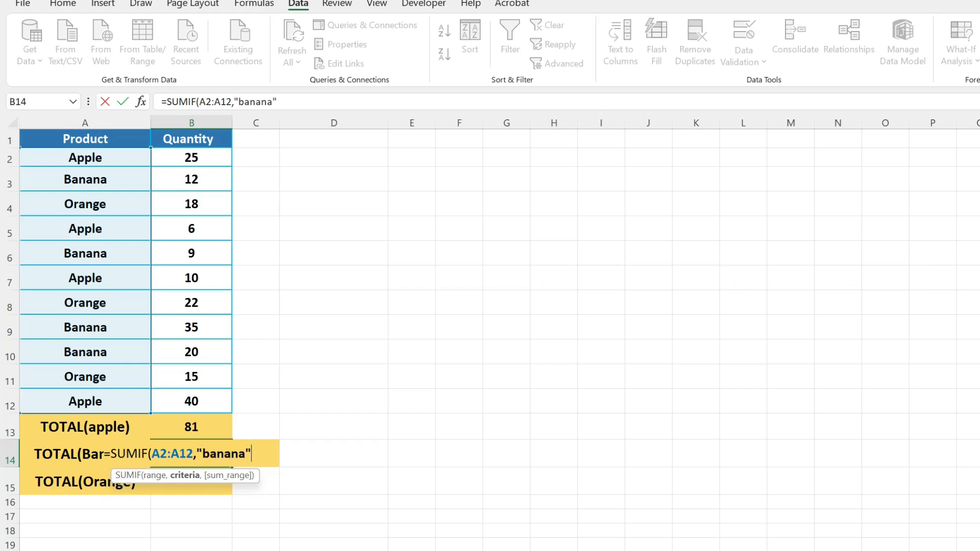
type("\",")
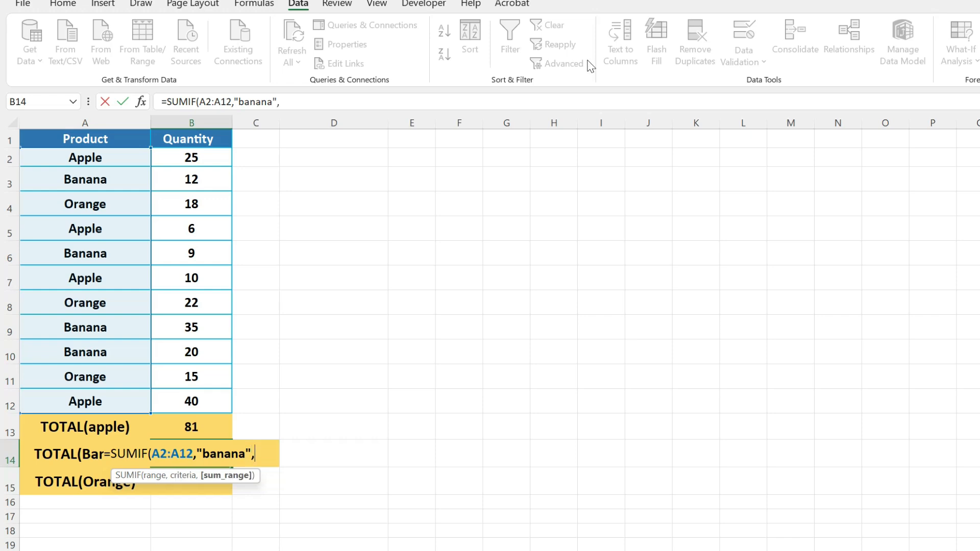
left_click_drag(175, 157, 193, 402)
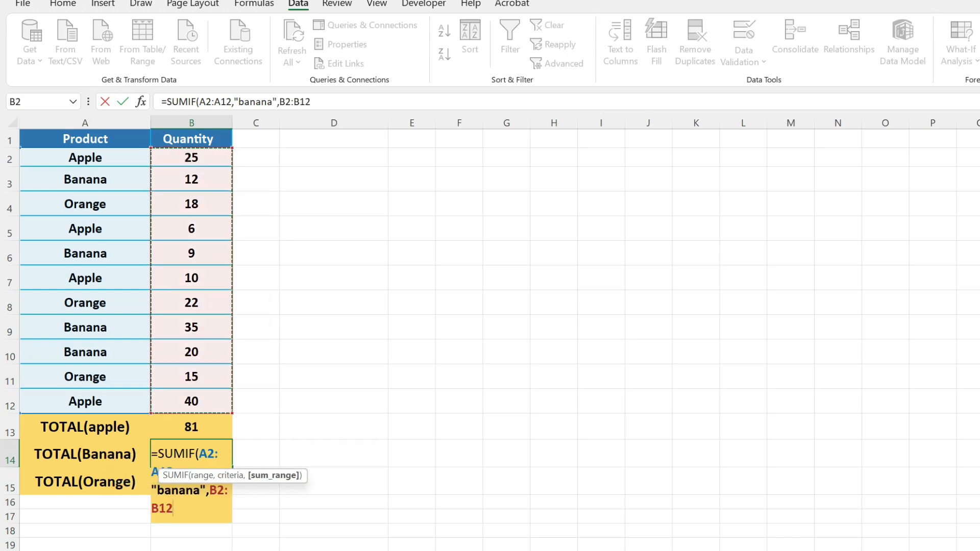
type(")")
key("Return")
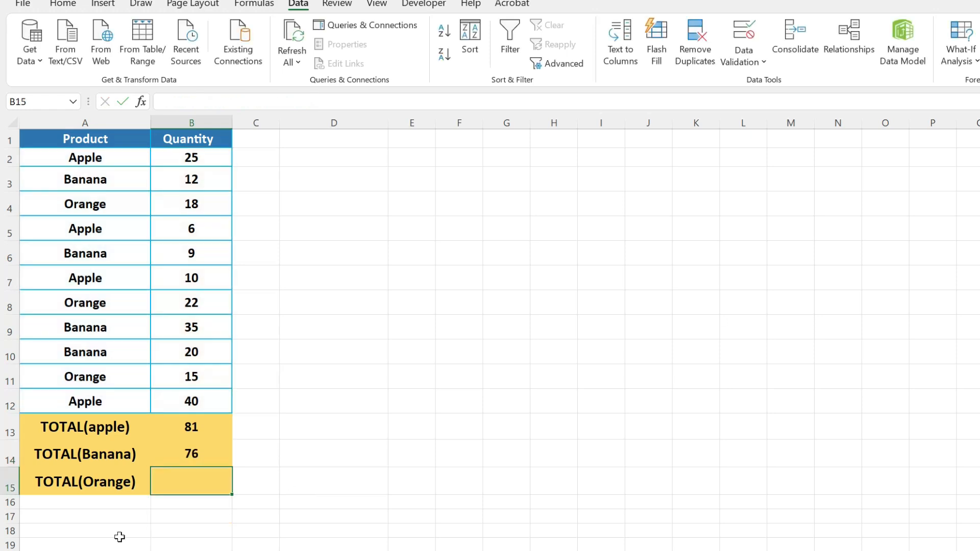
Total the orange quantities in B15 with the formula =SUMIF(A2:A12,"orange",B2:B12).
type("=")
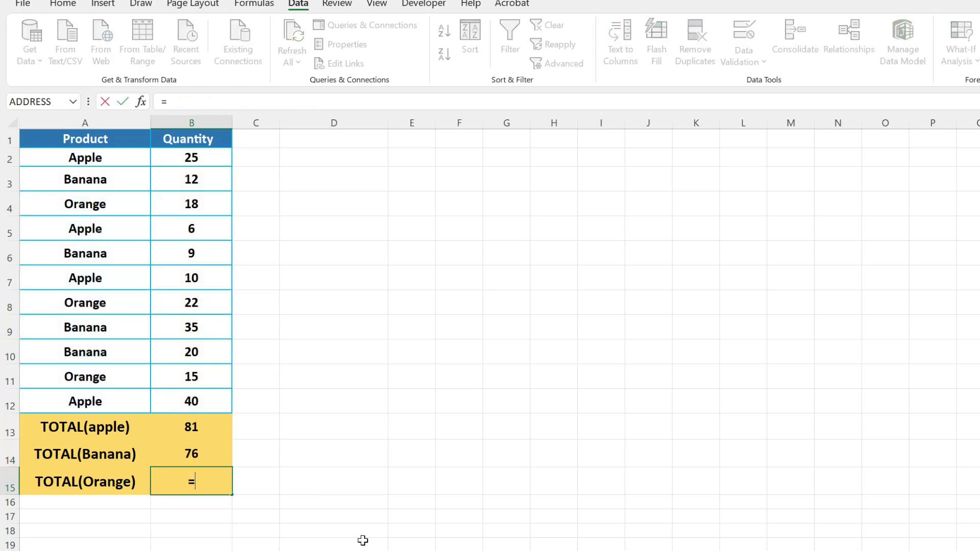
type("sumif(")
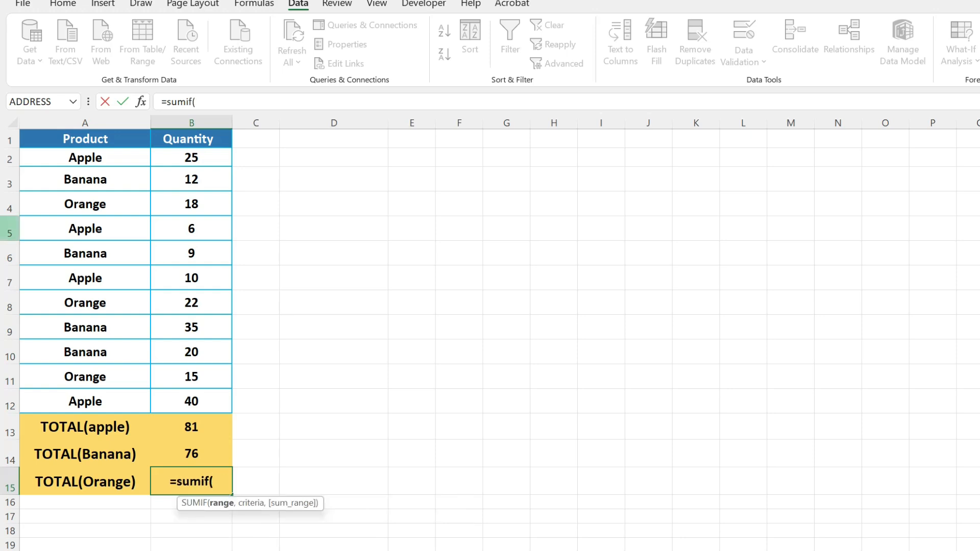
left_click_drag(58, 153, 101, 393)
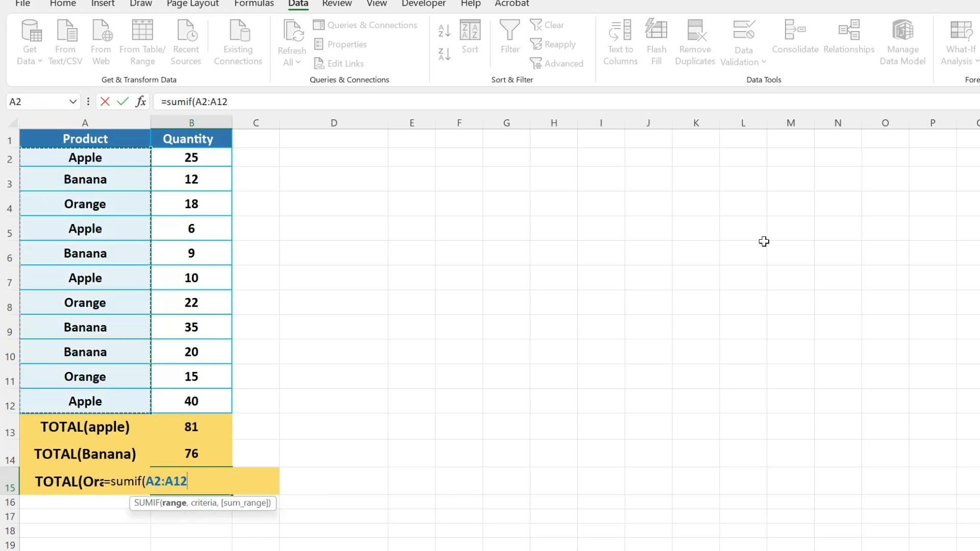
type(",")
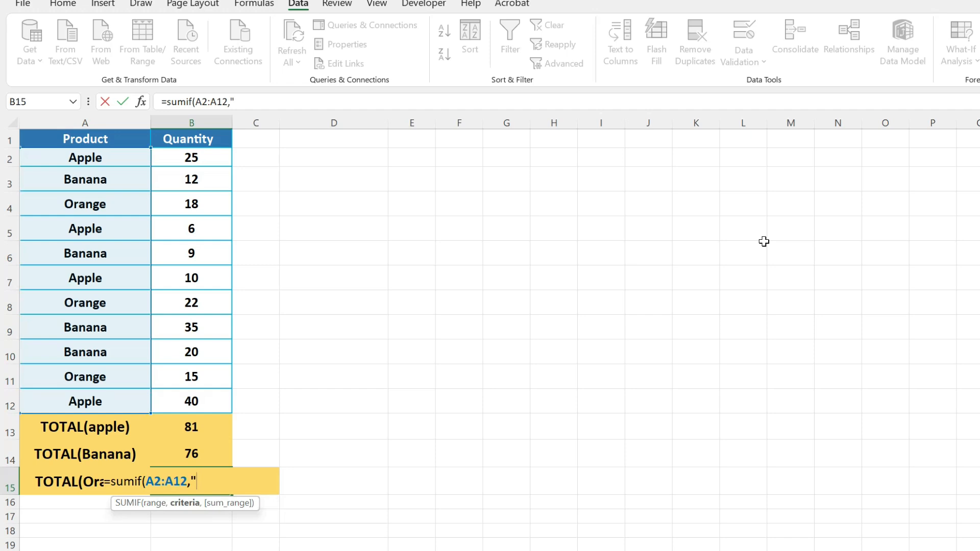
type("\"orange\",")
left_click_drag(170, 154, 208, 411)
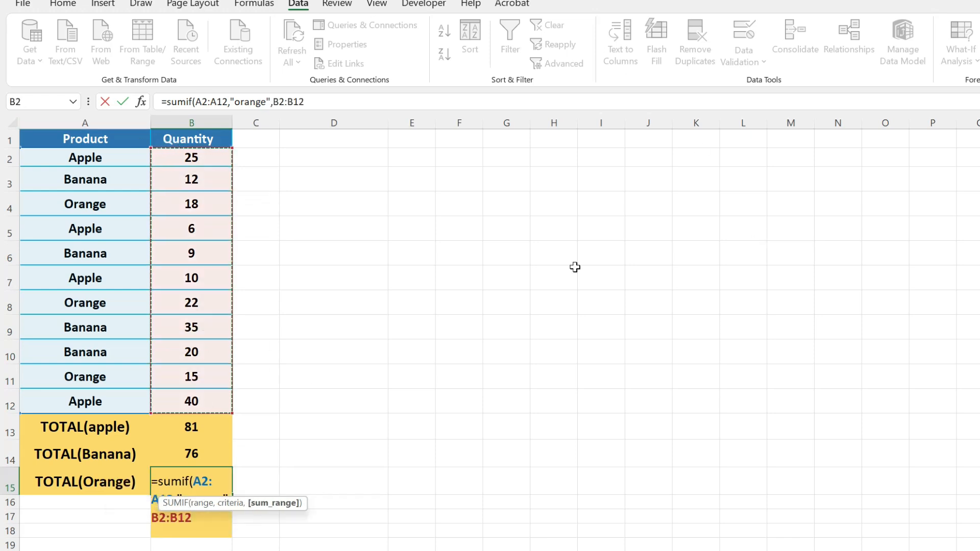
type(")")
key("Return")
left_click(197, 458)
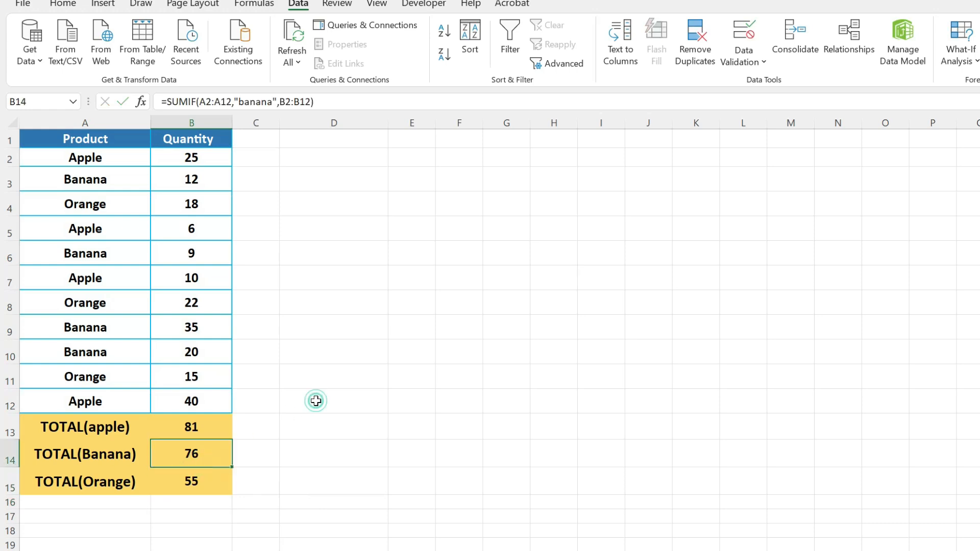
left_click(315, 401)
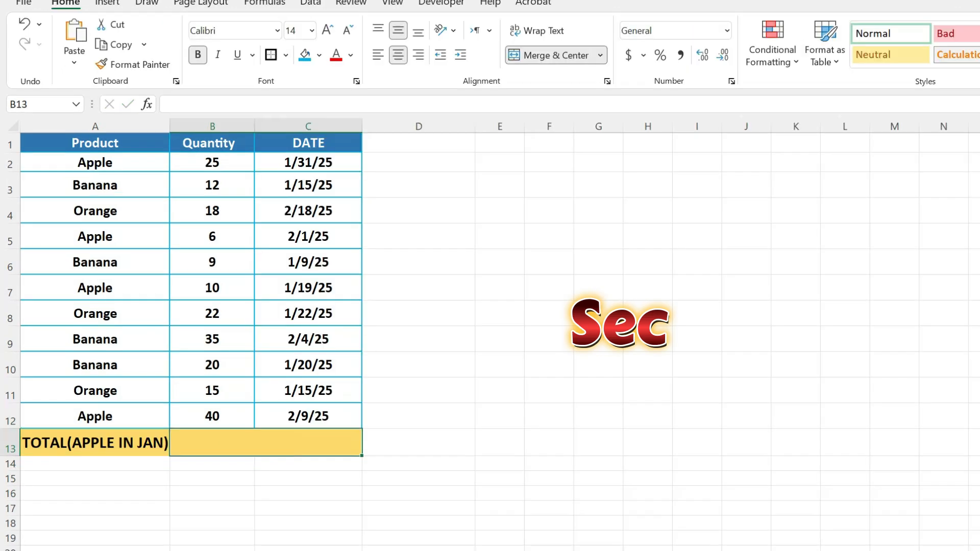
Begin a SUMIFS formula in the TOTAL(APPLE IN JAN) cell B13 with sum range B2:B12, criteria range A2:A12 and criterion "APPLE".
type("=")
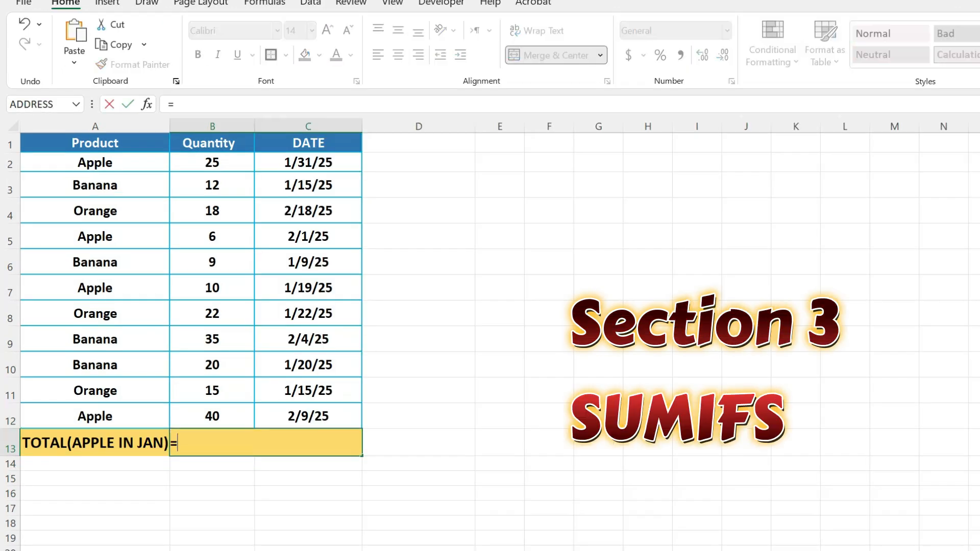
type("SUM")
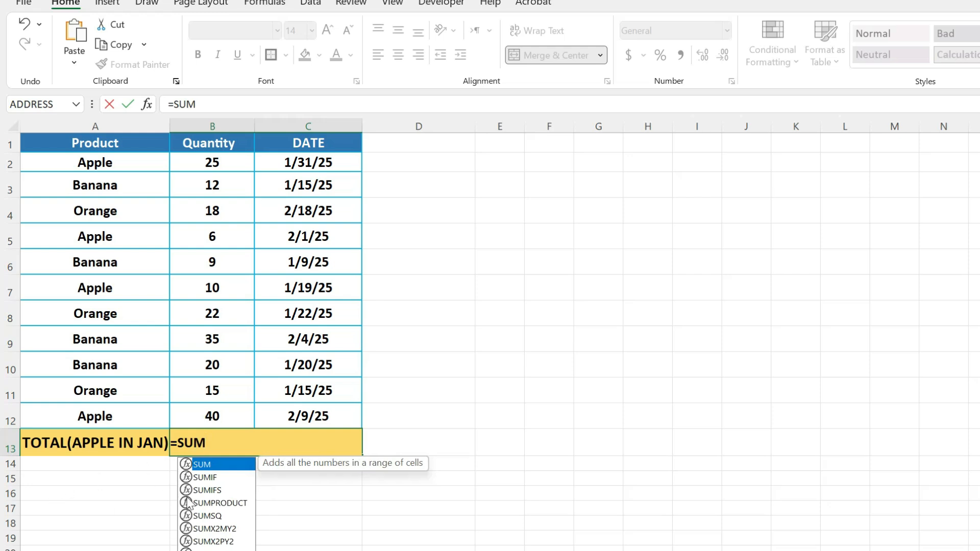
double_click(210, 489)
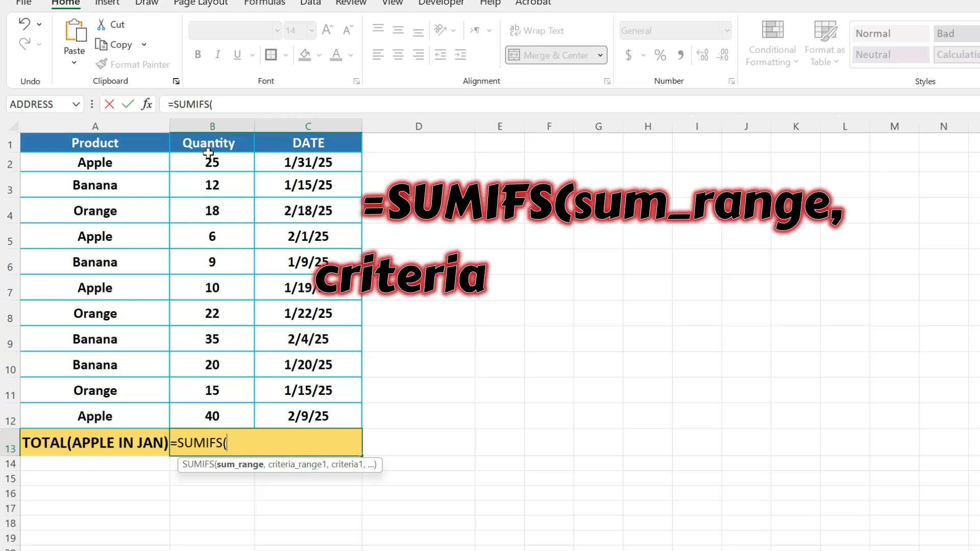
left_click_drag(212, 159, 218, 411)
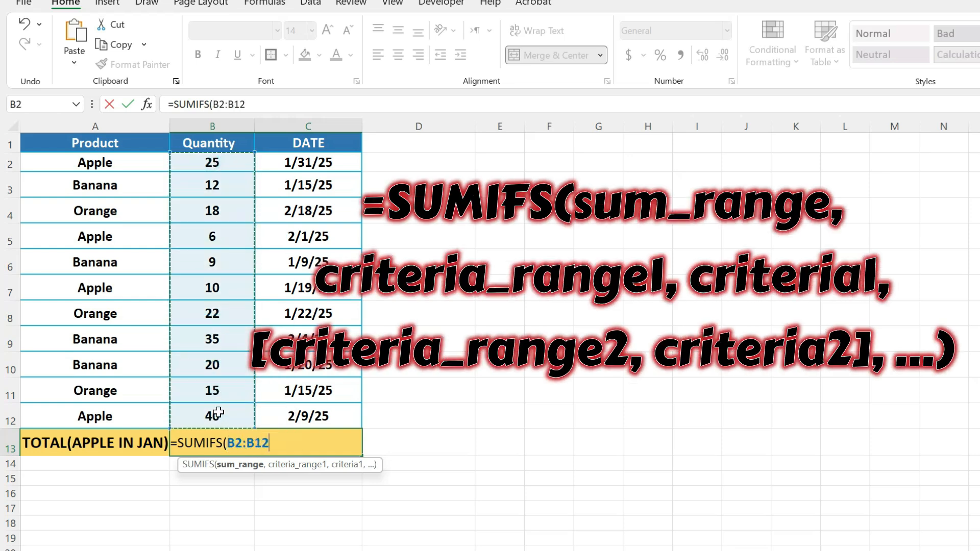
type(",")
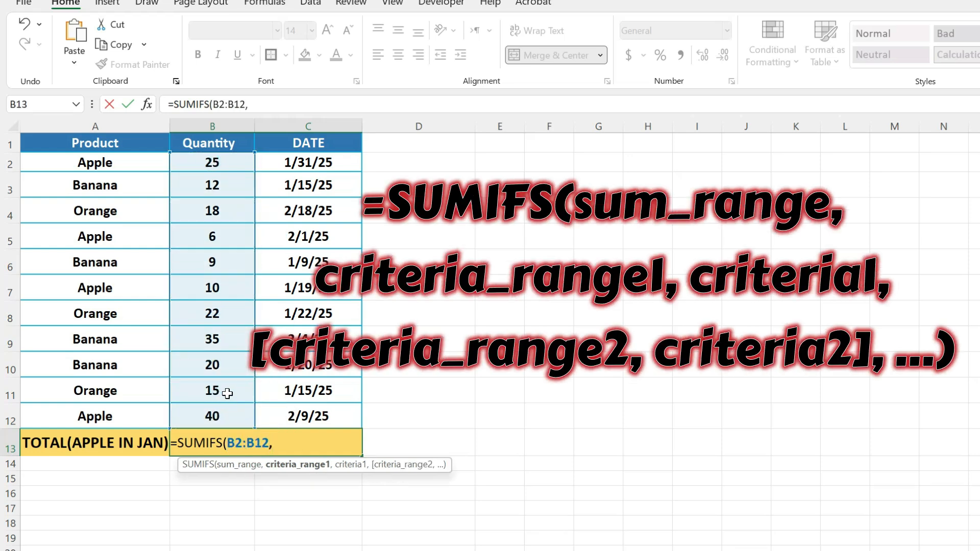
left_click_drag(98, 160, 111, 415)
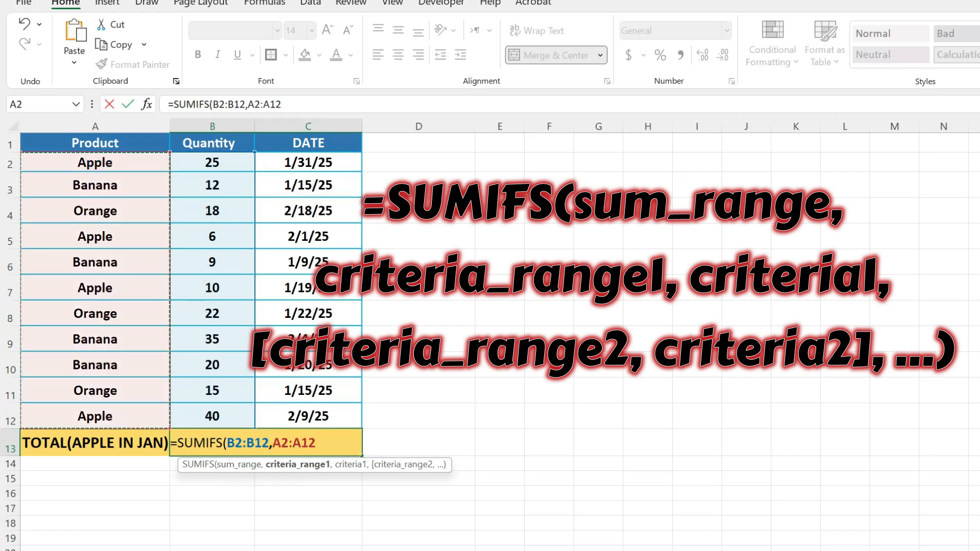
type(",")
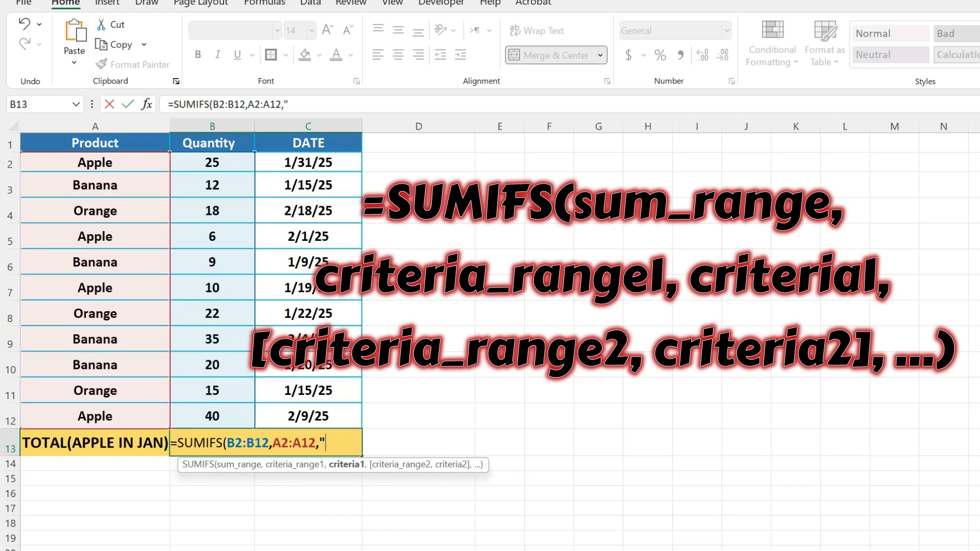
type("\"APPLE\"")
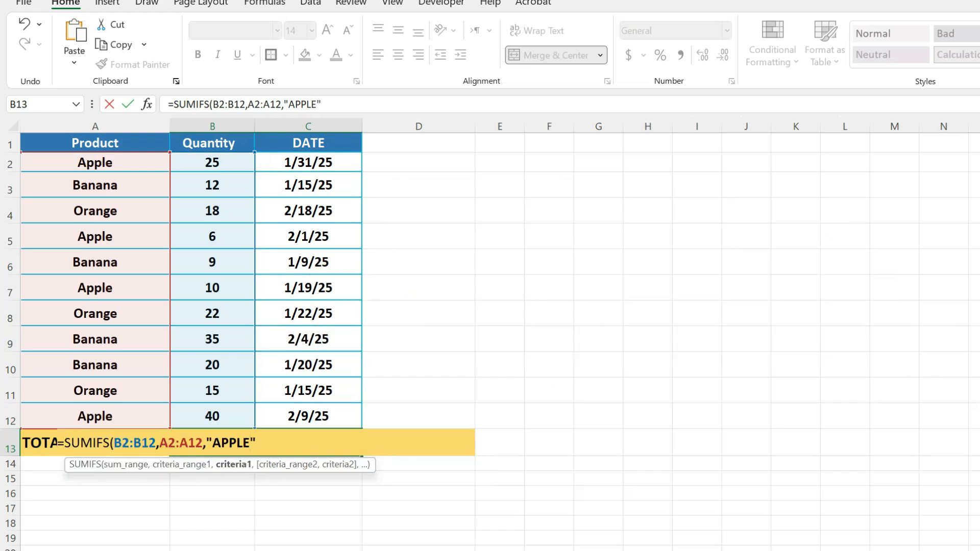
type(",")
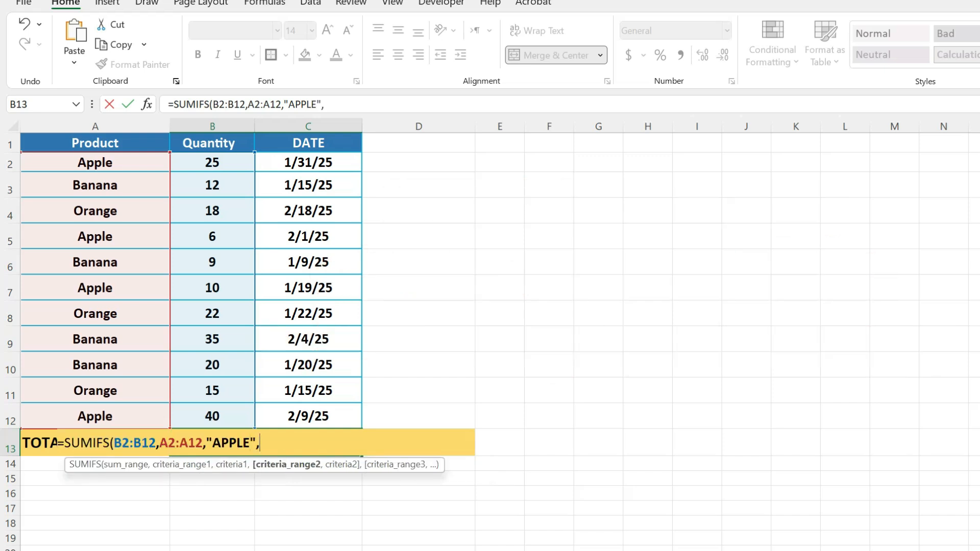
Extend the SUMIFS formula in B13 with criteria range C2:C12 and criterion ">=1/1/2025".
left_click_drag(323, 155, 332, 415)
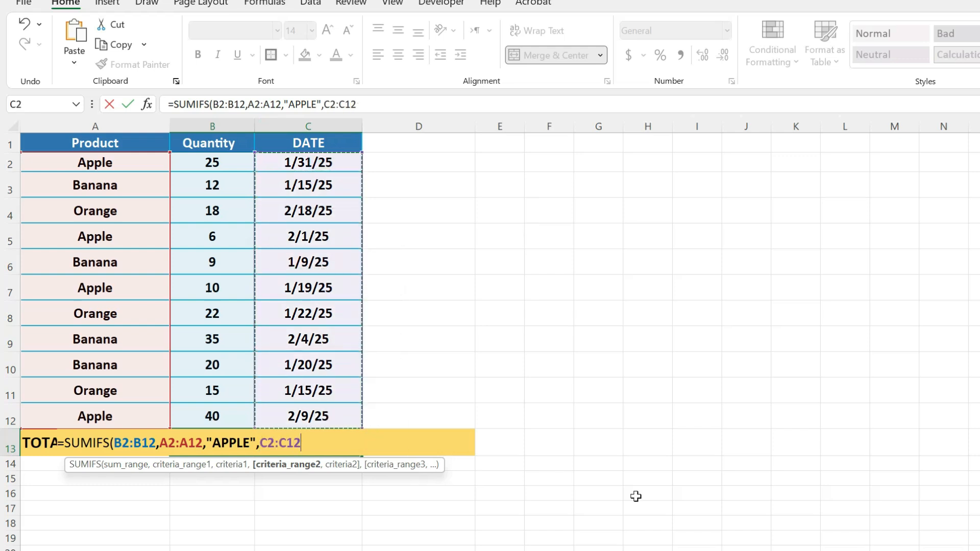
type(",\"")
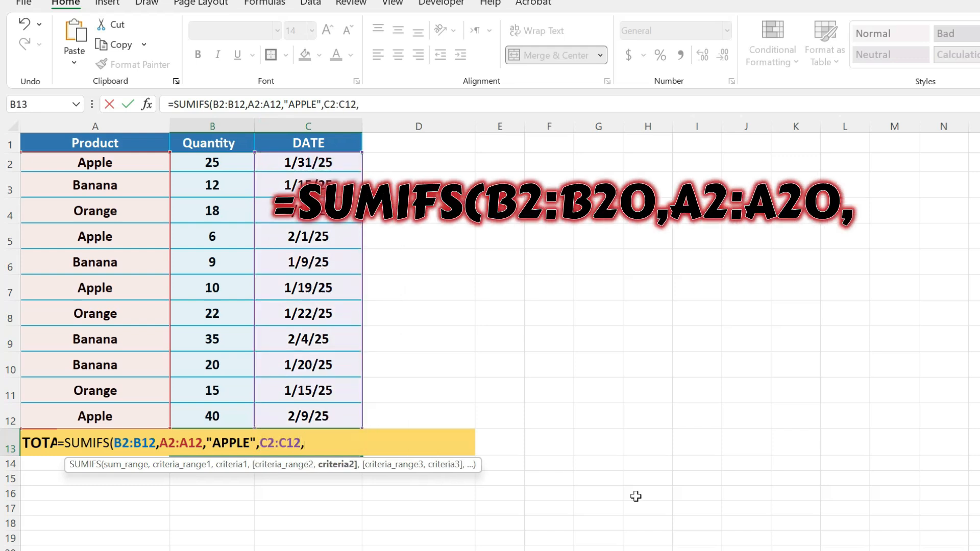
type(">=1/1")
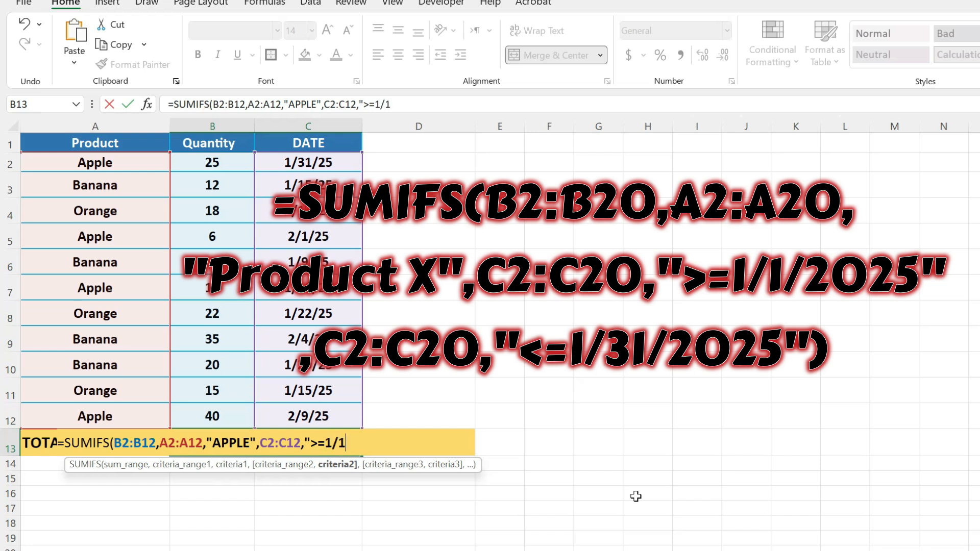
type("/2025\"")
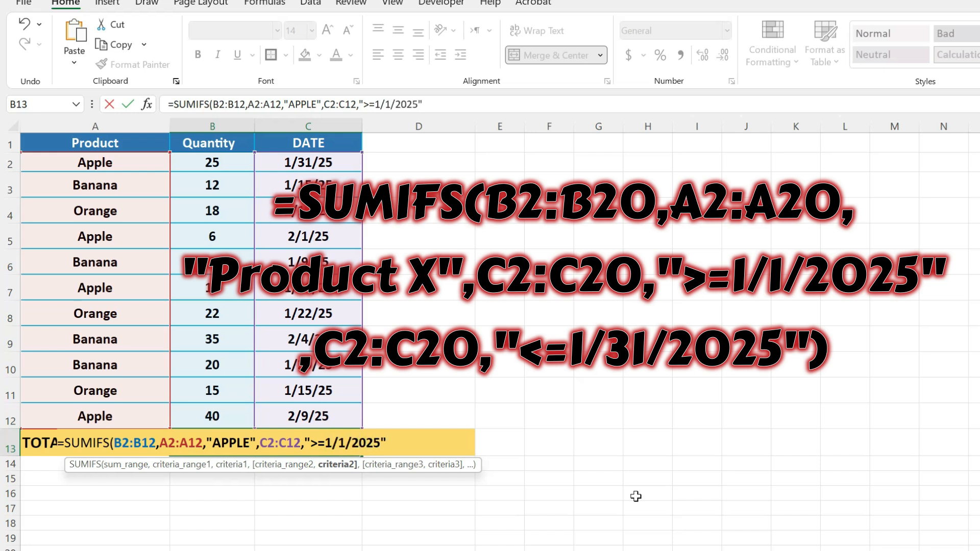
Add criteria range C2:C12 with criterion "<=1/31/2025" to the SUMIFS formula in B13 and complete it.
type(",")
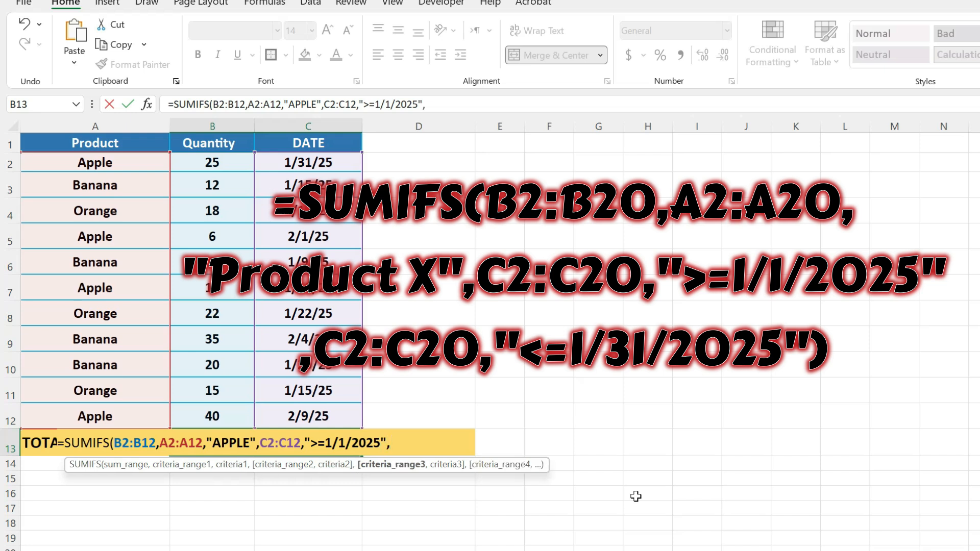
left_click_drag(317, 162, 309, 416)
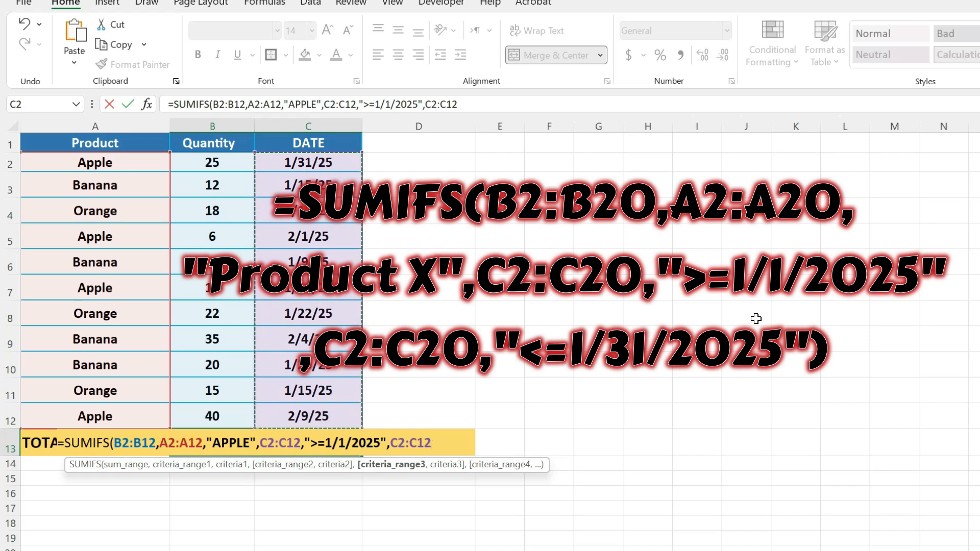
type(",\"<=")
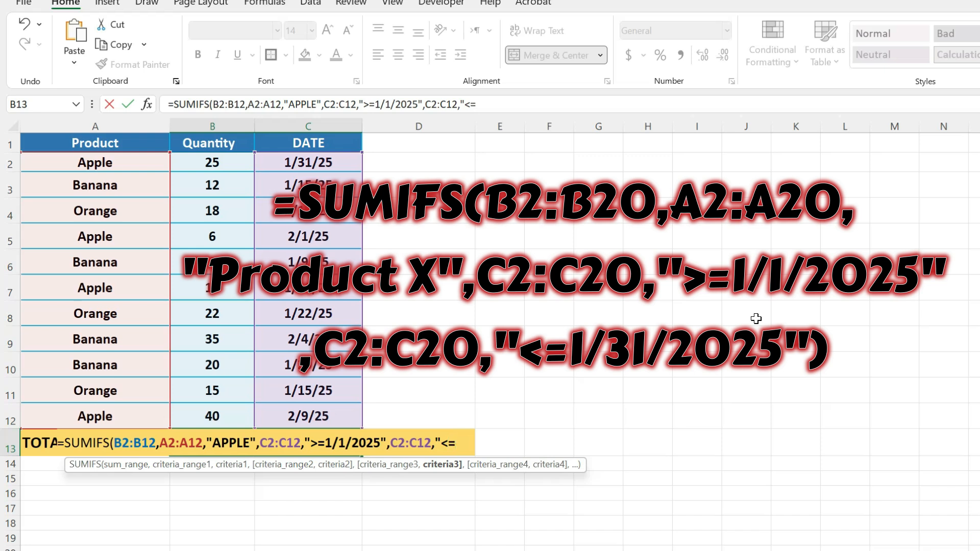
type("1/31/")
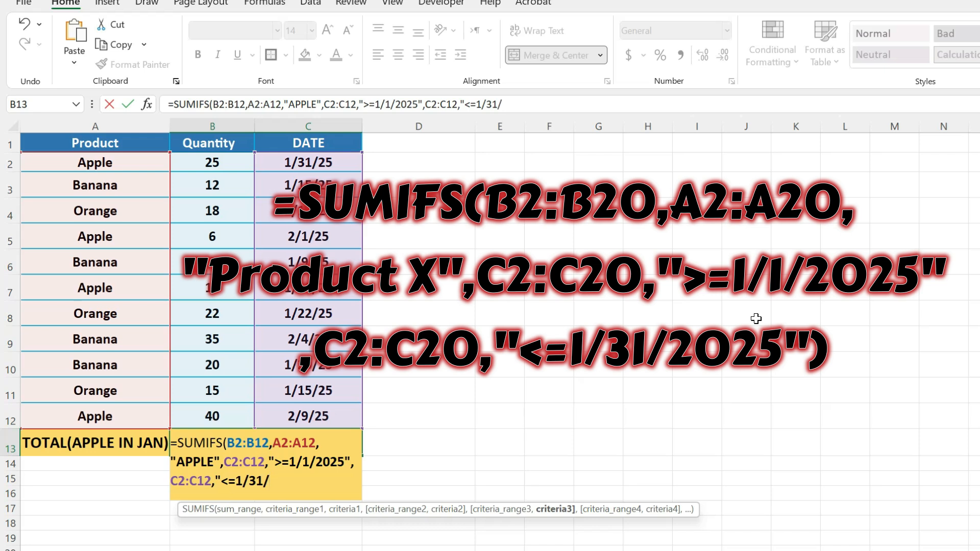
type("202")
key("Return")
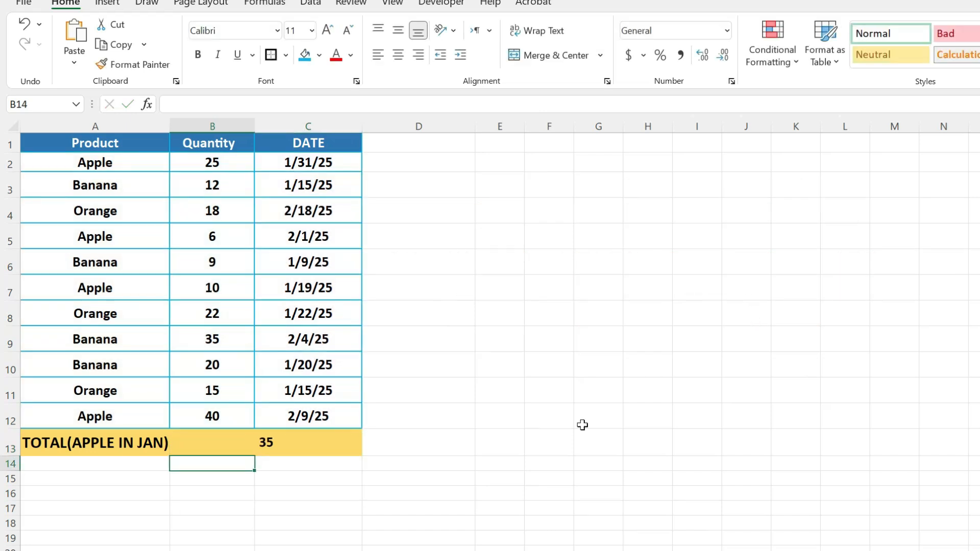
Review the SUMIFS result in B13 against the January apple quantities in B2 and B7.
left_click(285, 520)
left_click(221, 442)
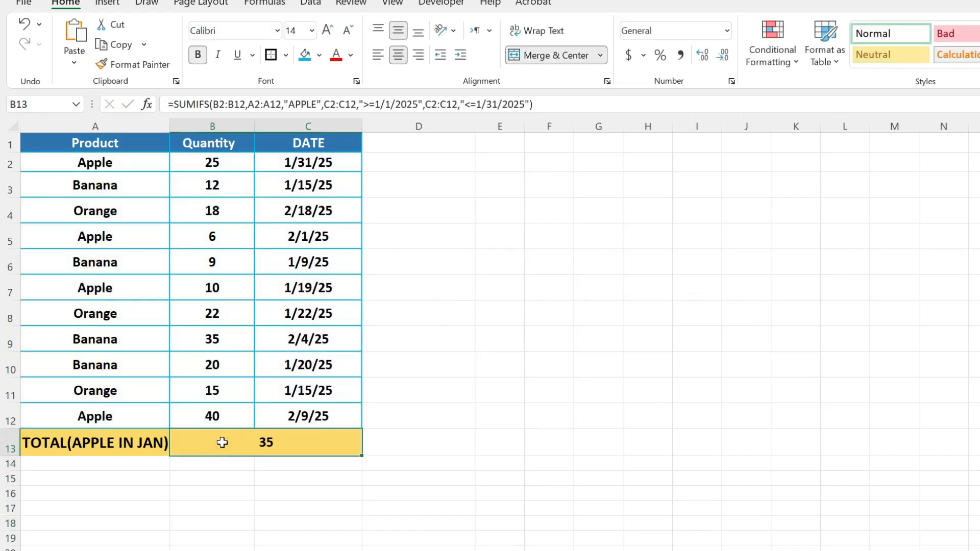
left_click(276, 190)
left_click(231, 164)
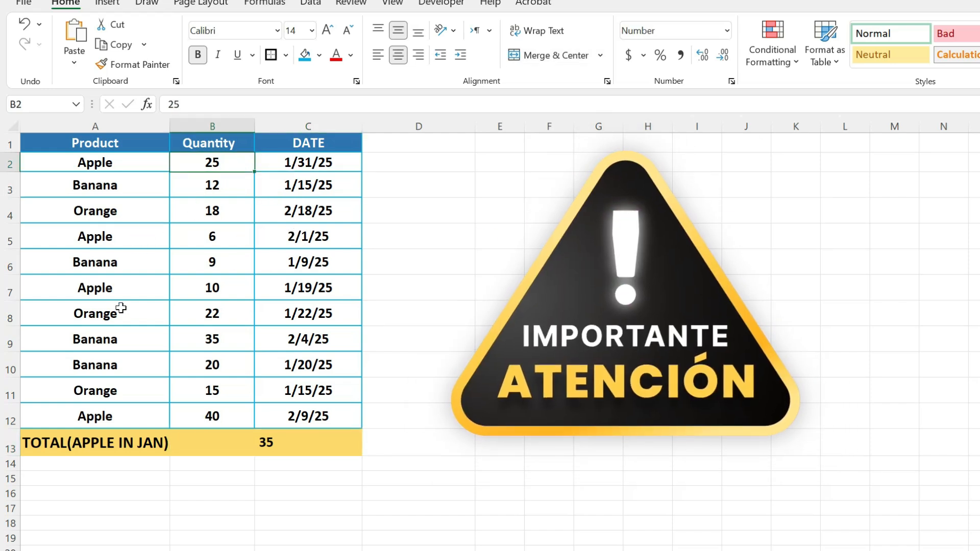
left_click(217, 290, "ctrl")
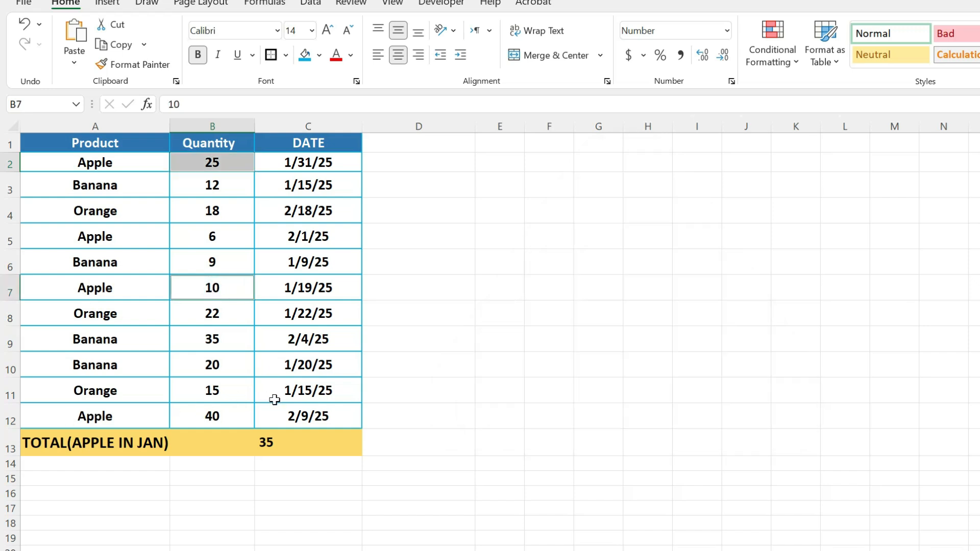
left_click(219, 162)
left_click(210, 287)
left_click(258, 450)
left_click(248, 516)
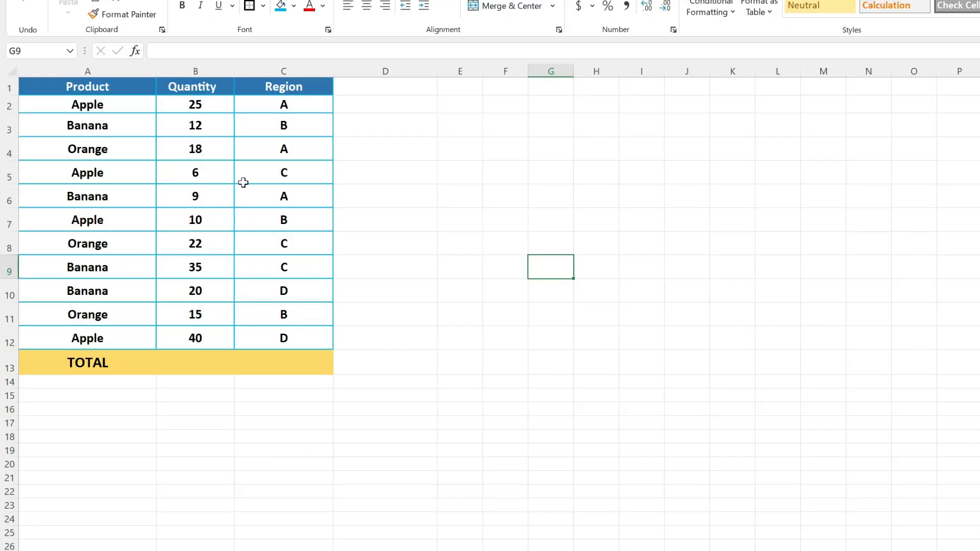
Turn on filters for the Product, Quantity and Region headers in the region table.
left_click(281, 103)
left_click(277, 89)
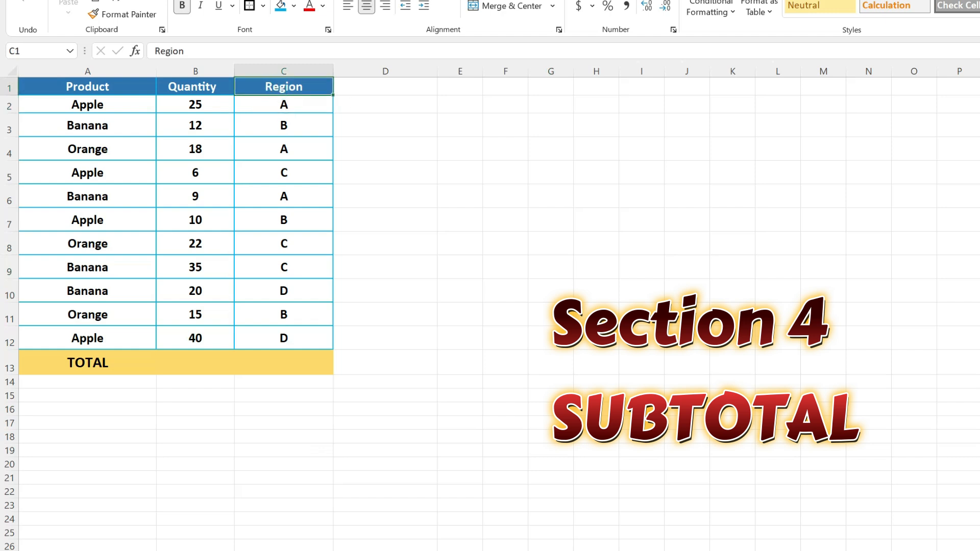
key("ctrl+shift+l")
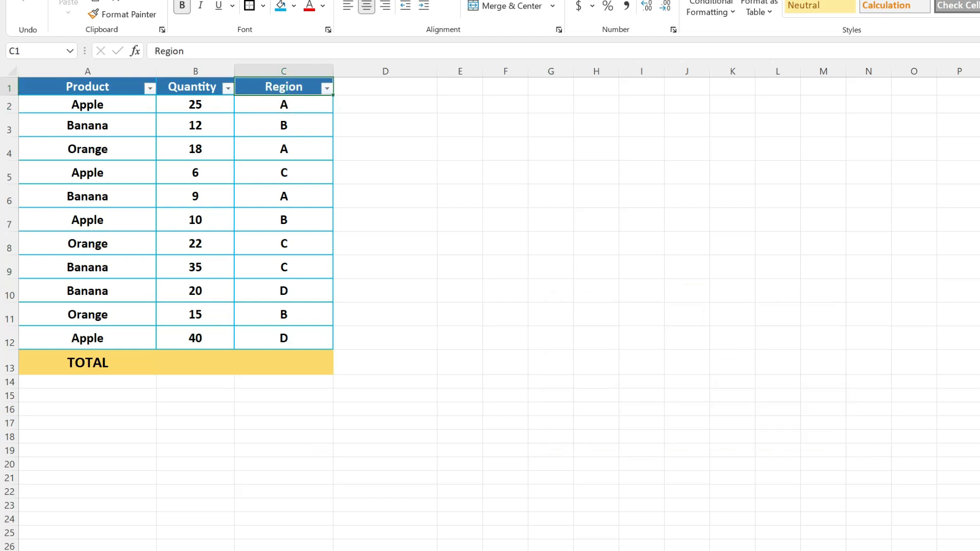
Filter the Region column to region A by excluding B, C and D, and select the remaining region cells.
left_click(326, 89)
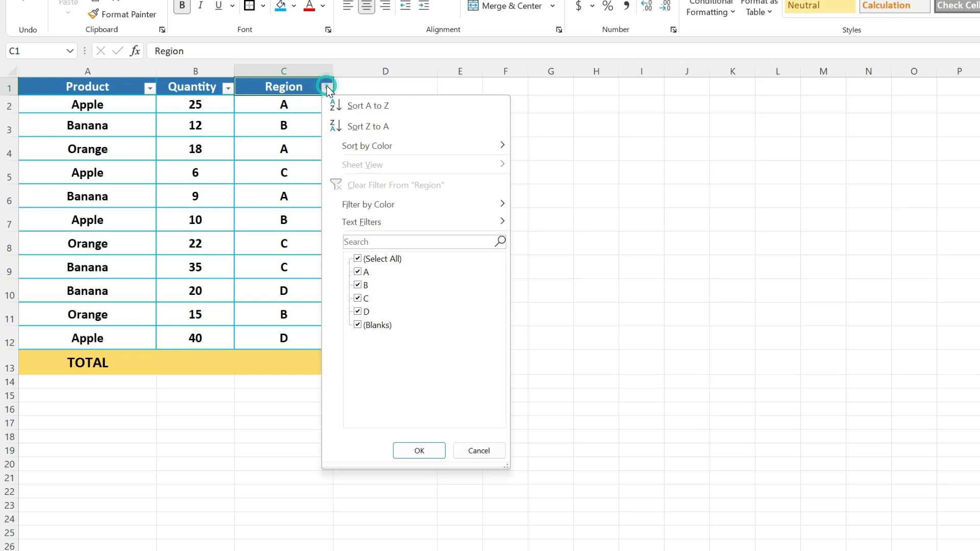
left_click(358, 311)
left_click(360, 298)
left_click(363, 285)
left_click(417, 451)
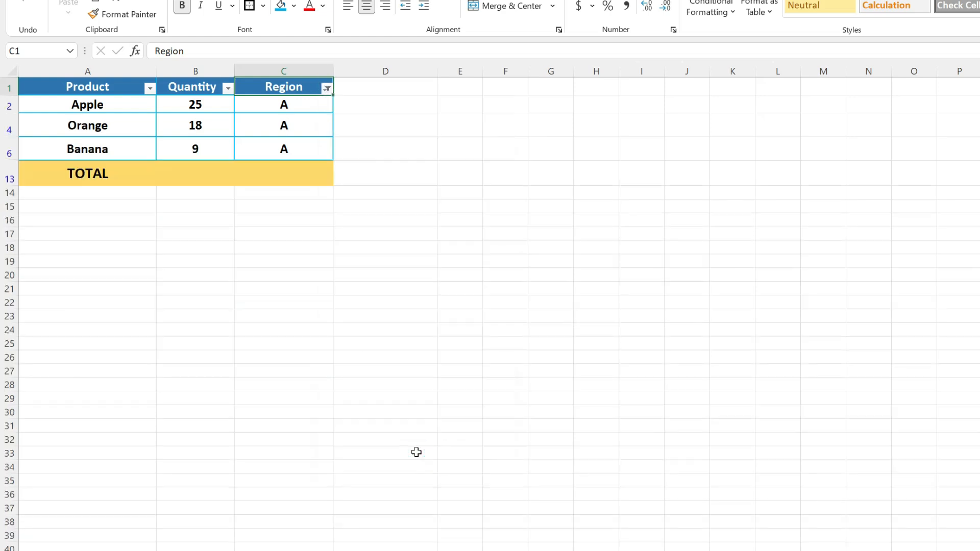
left_click_drag(282, 105, 306, 151)
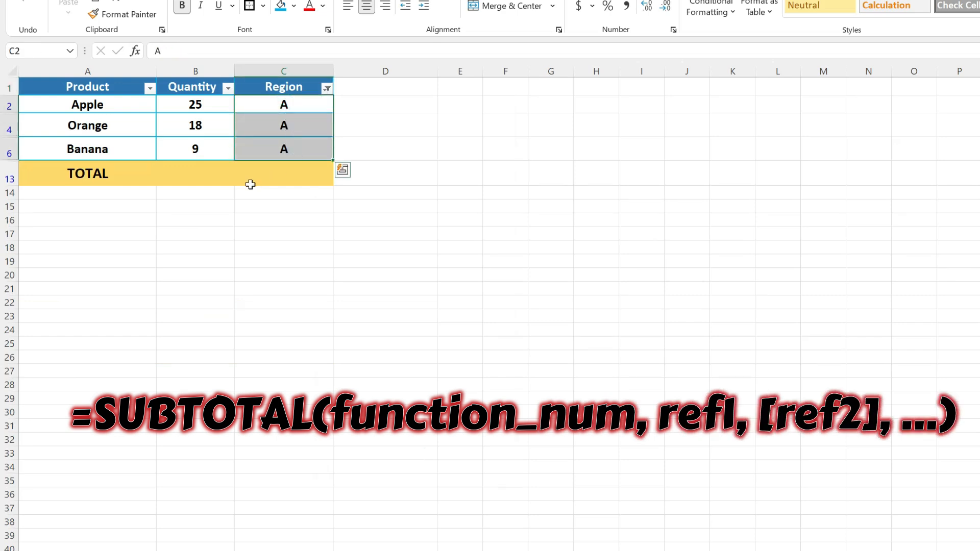
Total the filtered quantities in the TOTAL cell B13 with the formula =SUBTOTAL(9,B2:B6).
left_click(229, 178)
type("=")
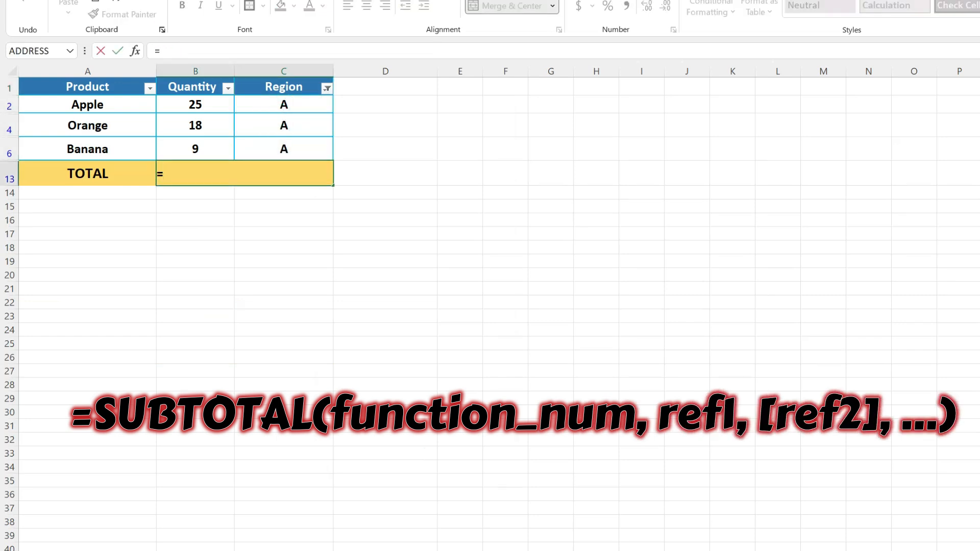
type("SU")
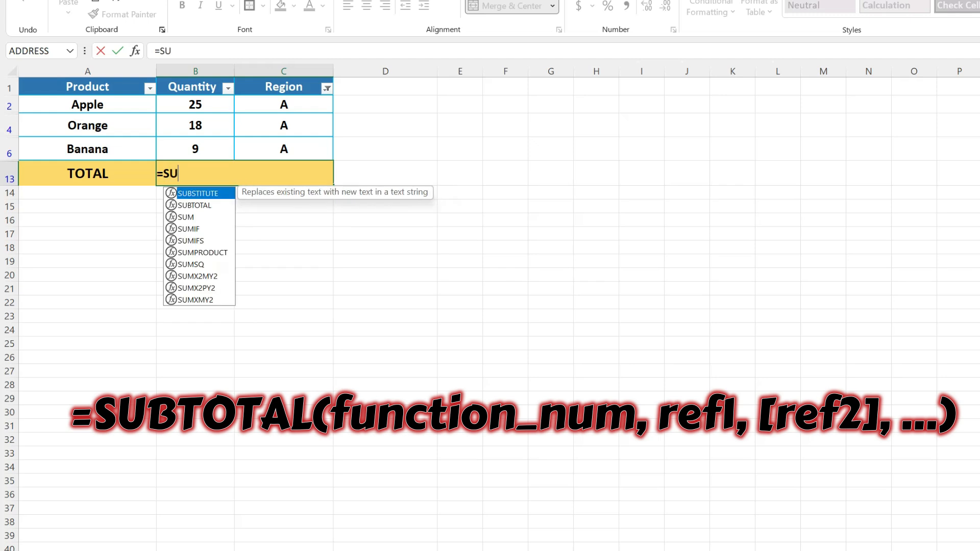
double_click(199, 206)
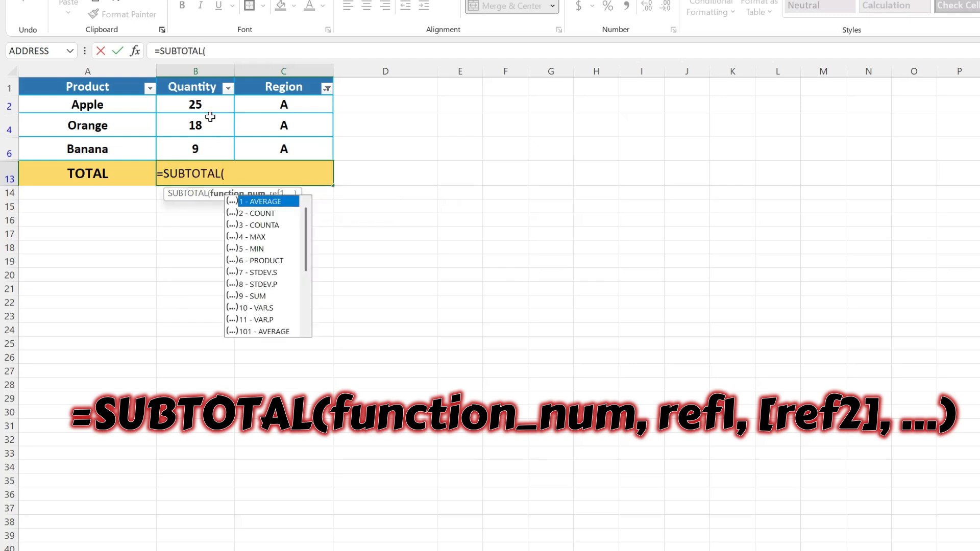
type("9,")
left_click_drag(204, 104, 218, 146)
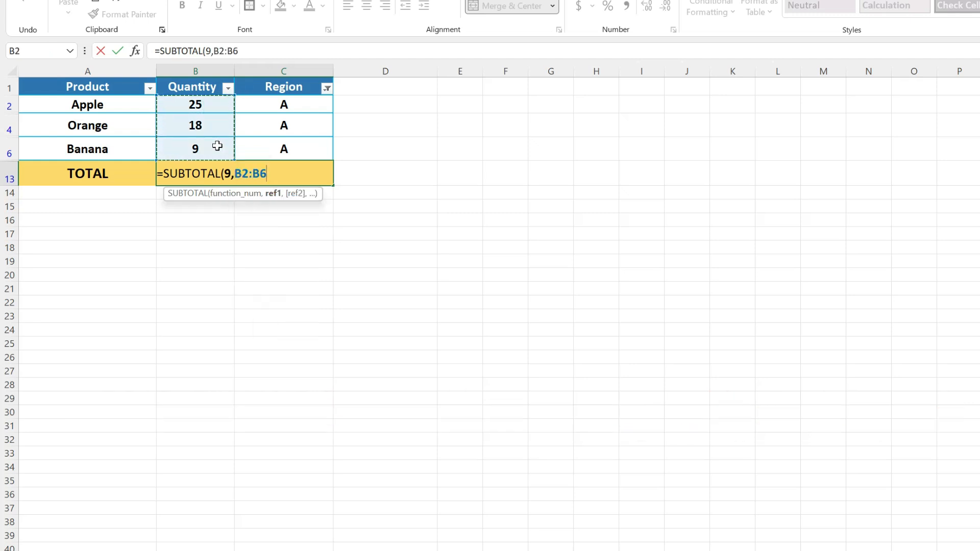
type(")")
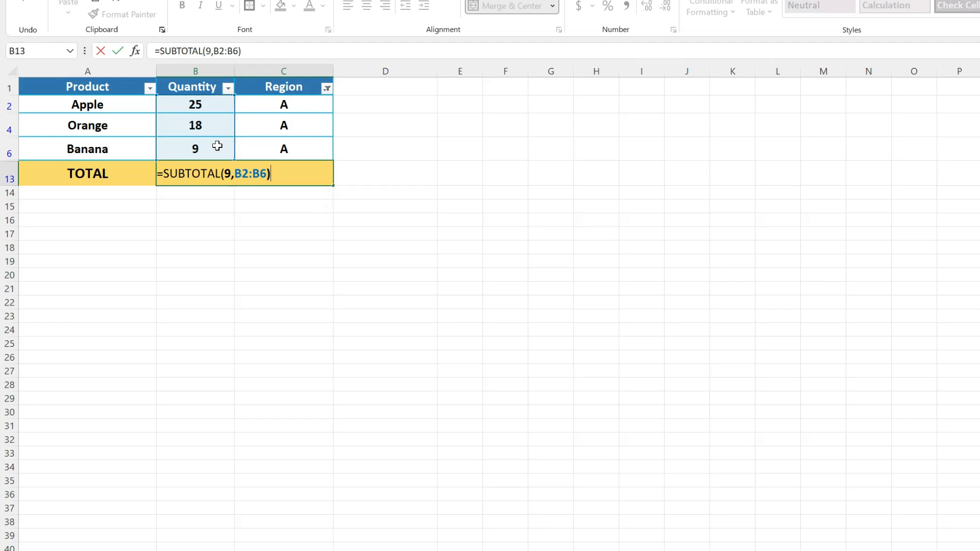
key("Return")
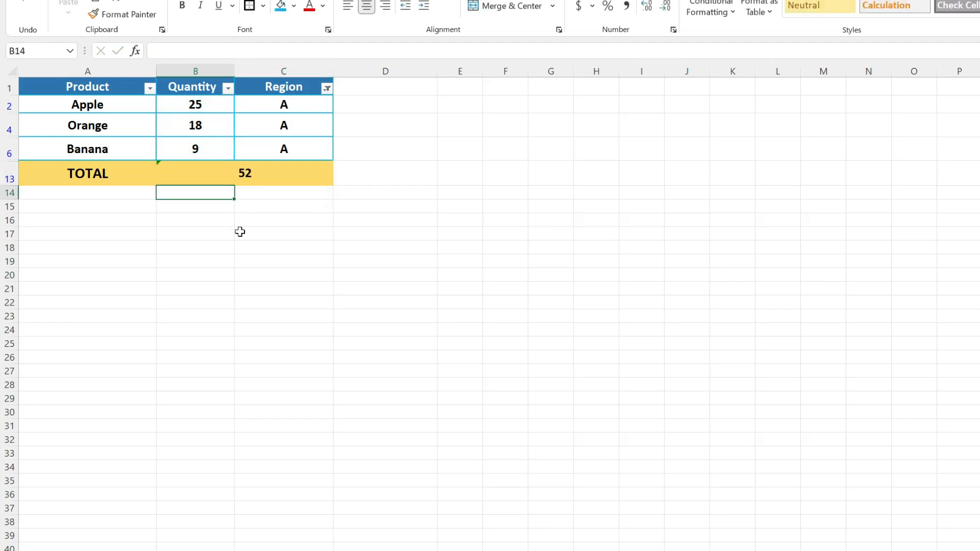
left_click(240, 231)
left_click(251, 170)
left_click(256, 221)
Change the region A quantities to 20 for Orange in B4 and 15 for Banana in B6.
left_click(191, 127)
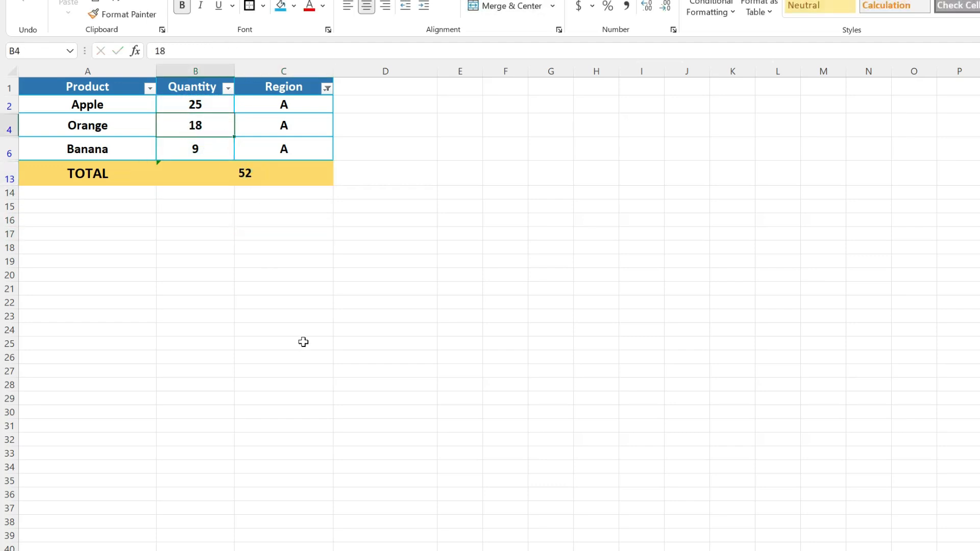
key("BackSpace")
key("BackSpace")
type("20")
key("Return")
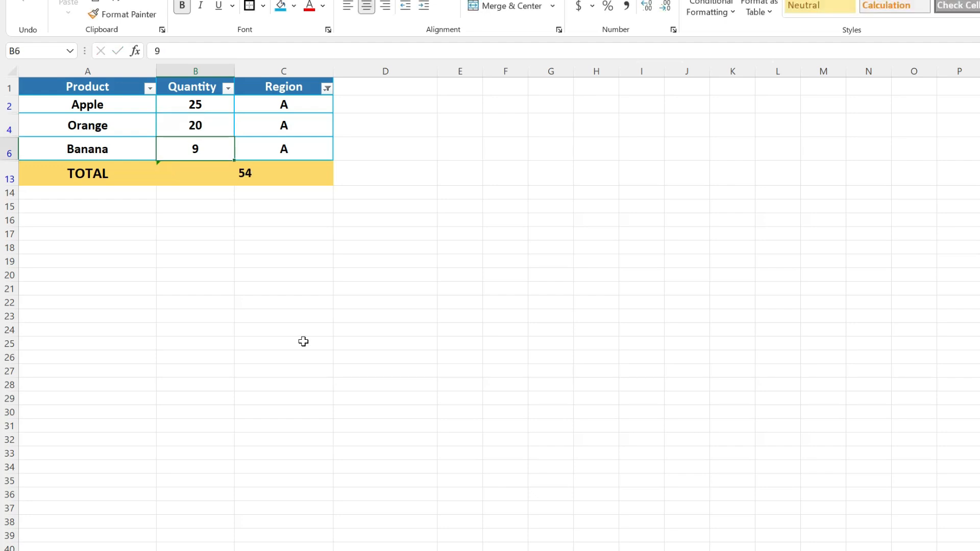
type("1")
key("Return")
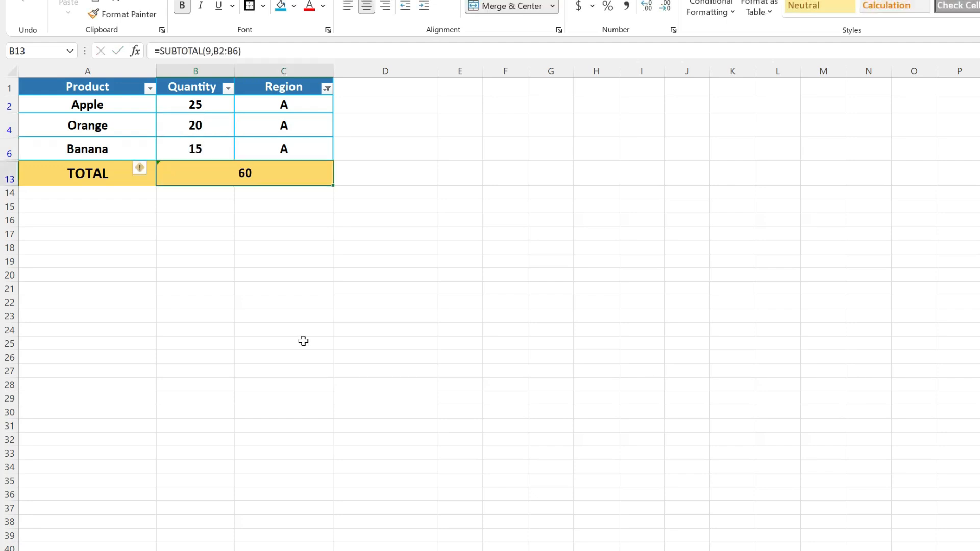
Set the region A Apple quantity in B2 to 15.
key("Up")
key("Up")
key("Up")
key("Right")
key("Right")
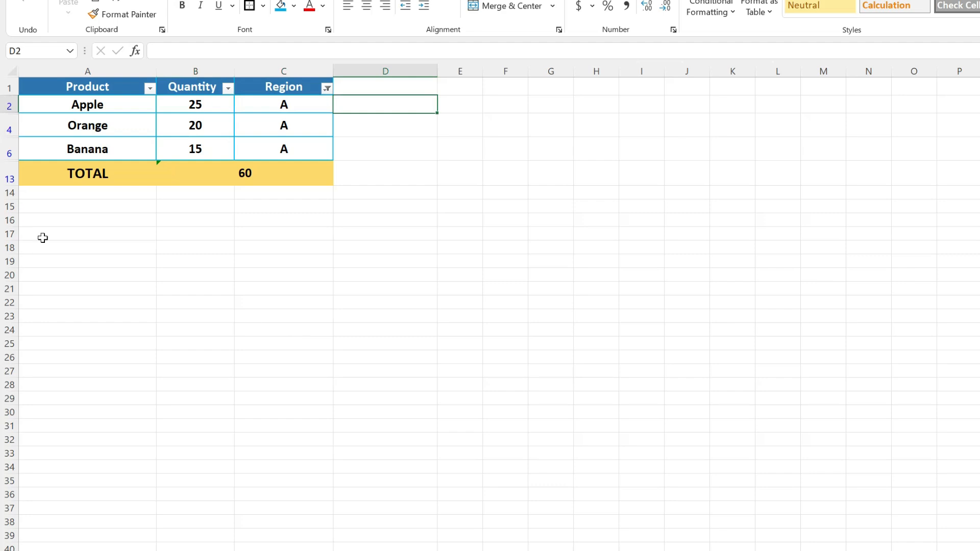
left_click(185, 103)
type("15")
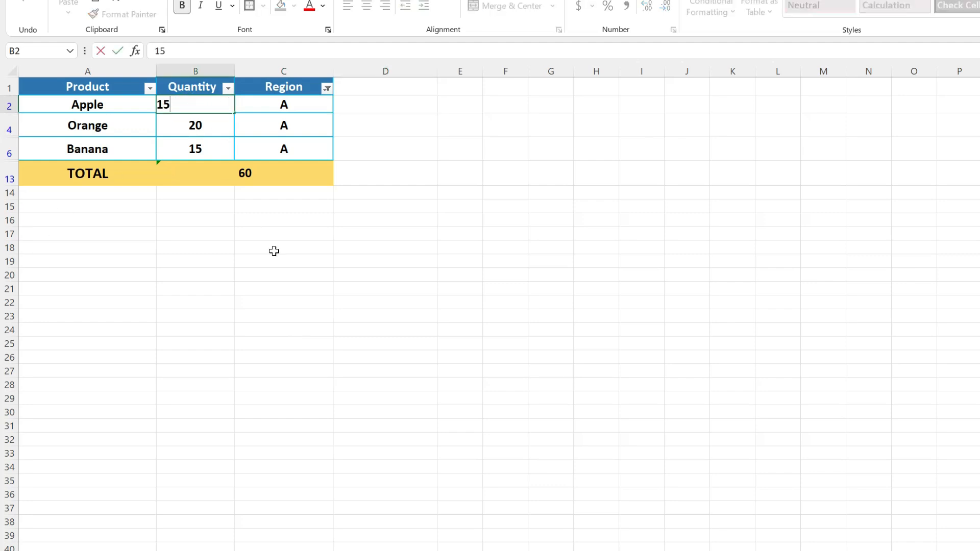
left_click(276, 258)
left_click(369, 317)
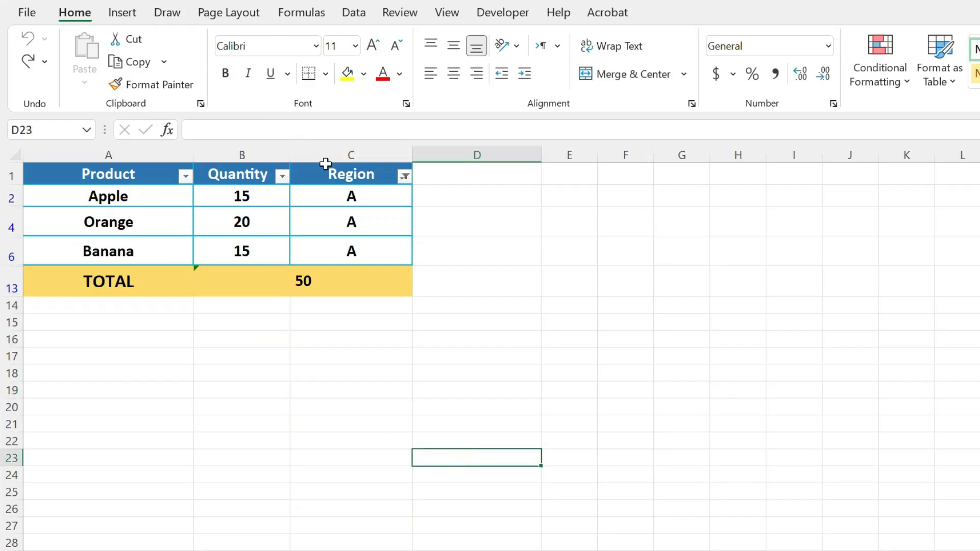
Clear the total in B13 and switch the Region filter from A to B.
left_click(306, 283)
key("Delete")
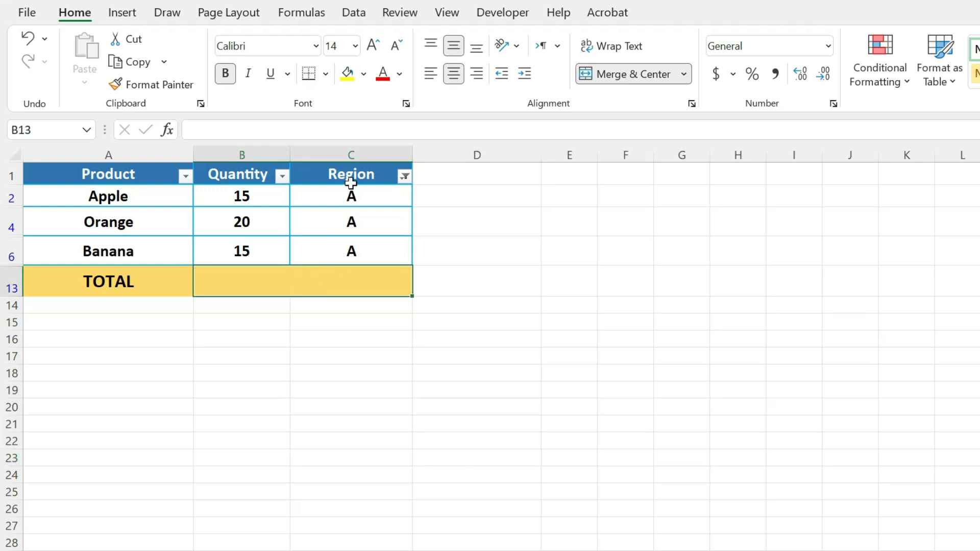
left_click(405, 176)
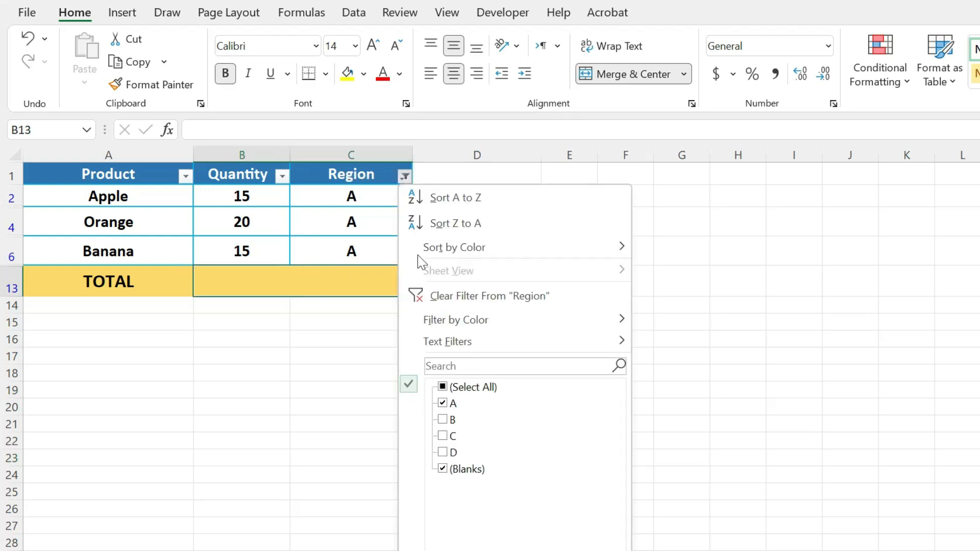
left_click(443, 419)
left_click(443, 403)
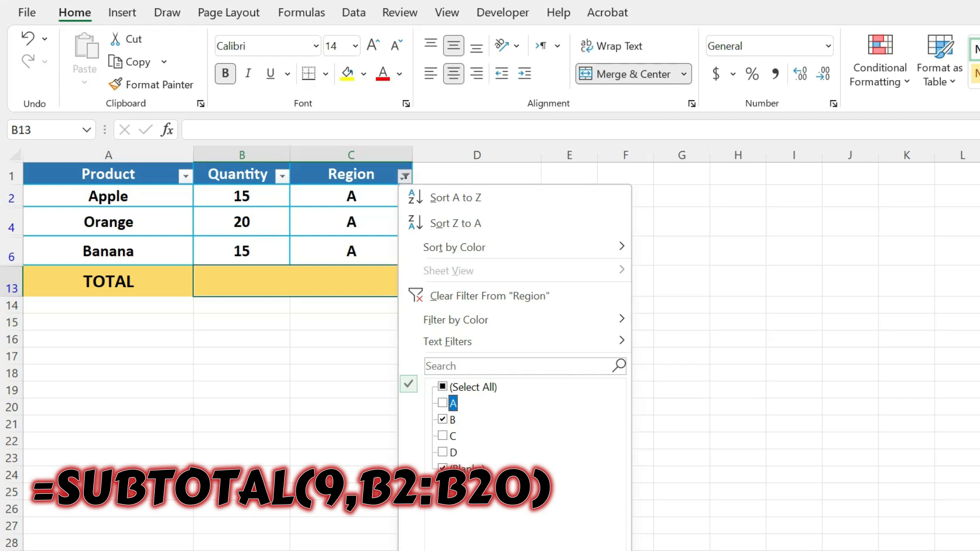
key("Return")
left_click(347, 454)
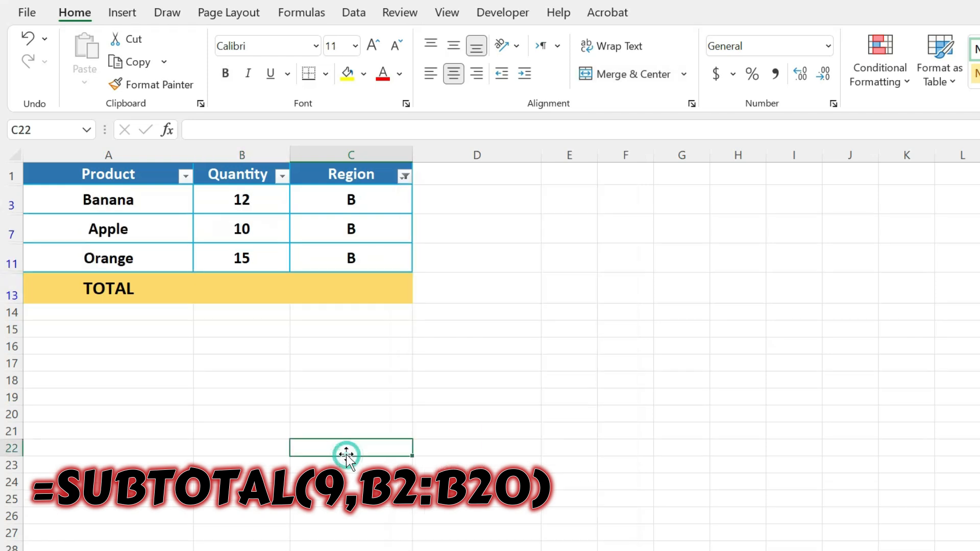
Total the region B quantities in the TOTAL cell B13 with the formula =SUBTOTAL(9,B3:B11).
left_click(298, 296)
type("=")
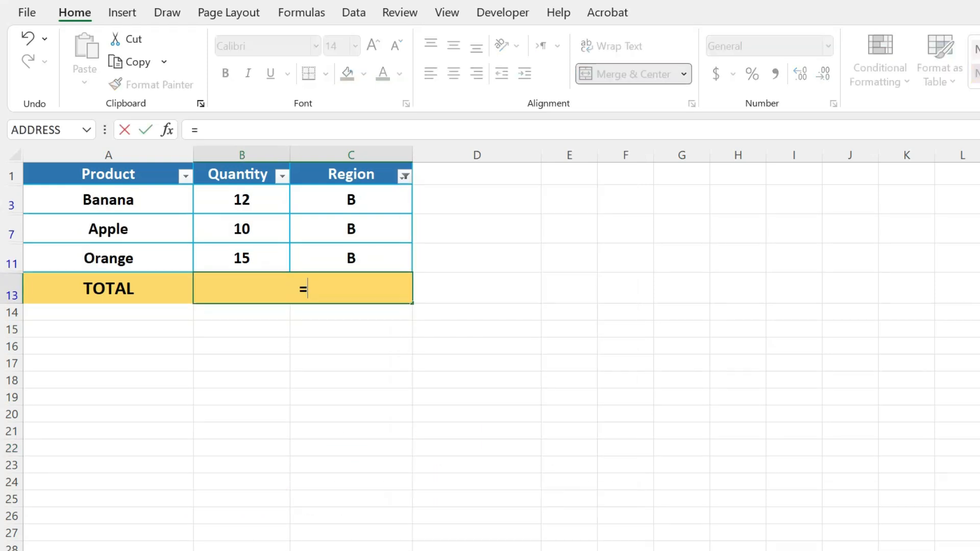
type("SU")
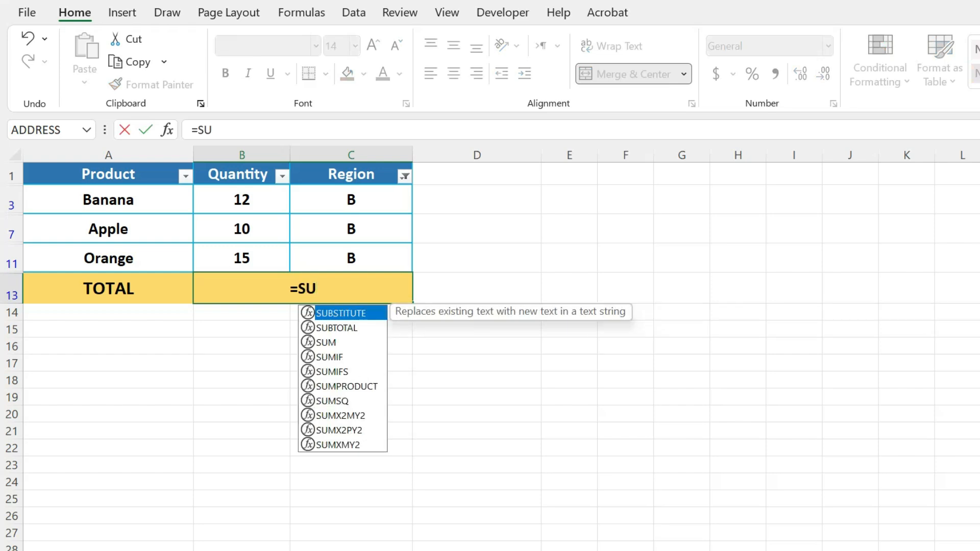
double_click(345, 329)
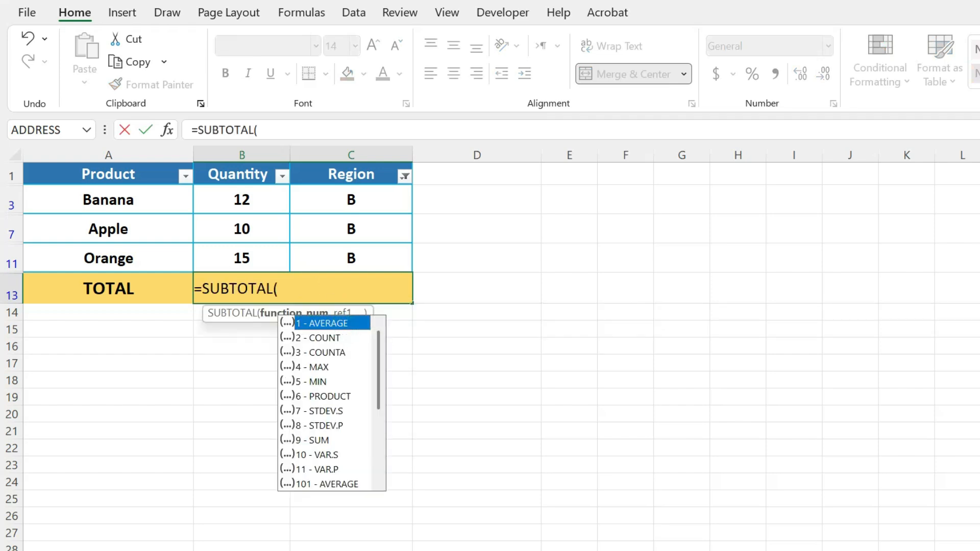
type("9")
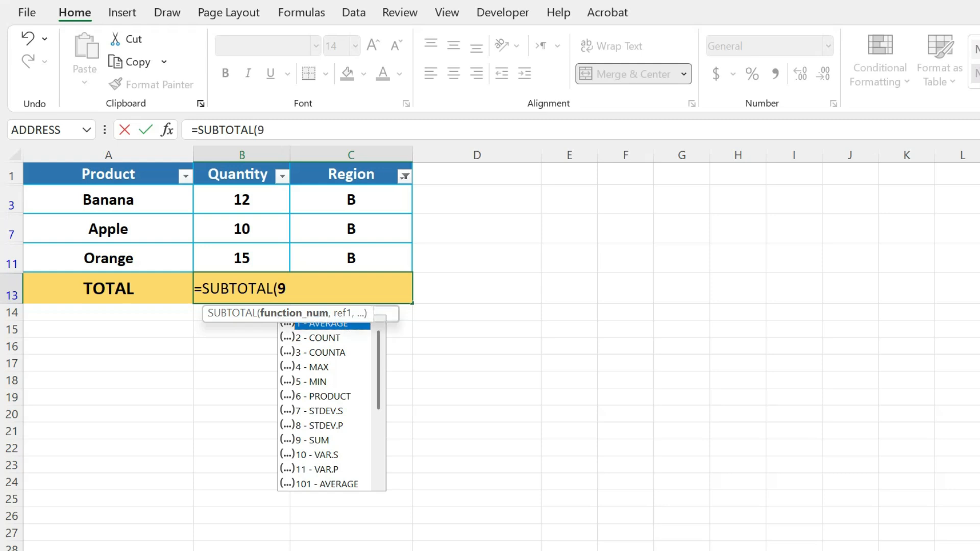
type(",")
left_click_drag(267, 193, 277, 260)
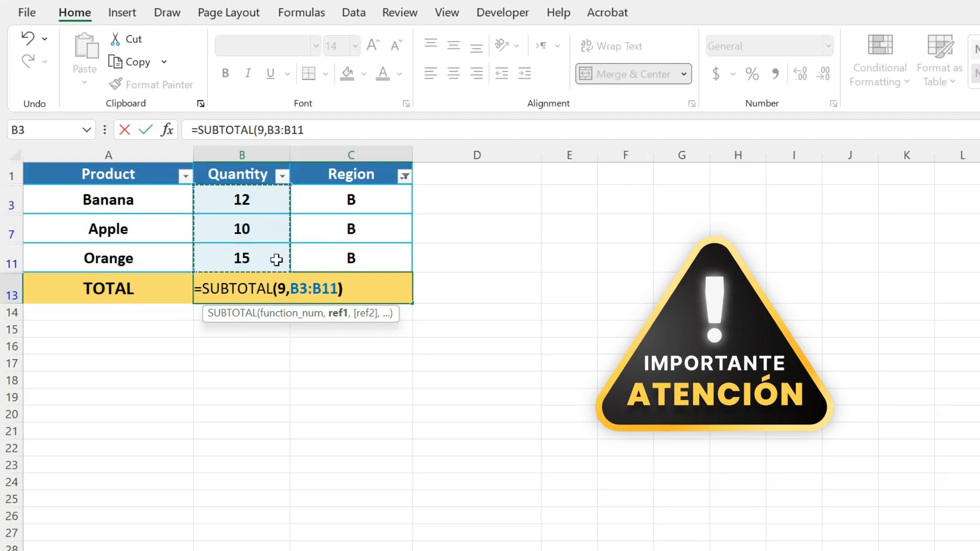
type(")")
key("Return")
left_click(362, 407)
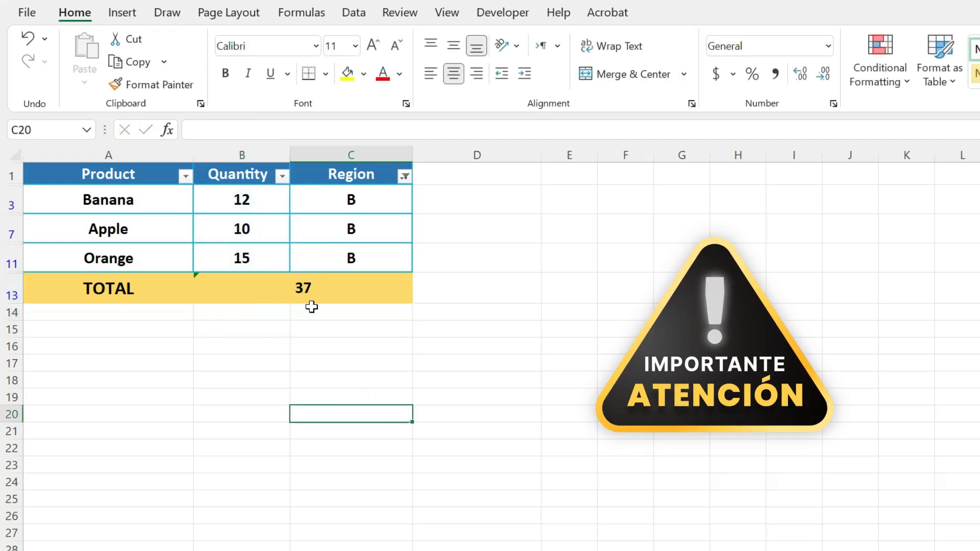
Change the region B Orange quantity in B11 to 35.
left_click(302, 289)
left_click(240, 254)
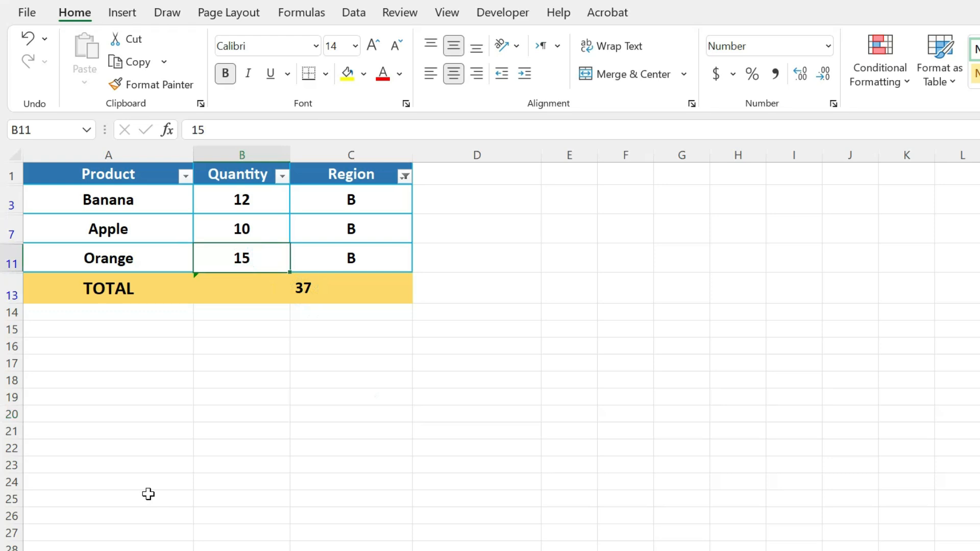
key("BackSpace")
key("BackSpace")
type("35")
key("Return")
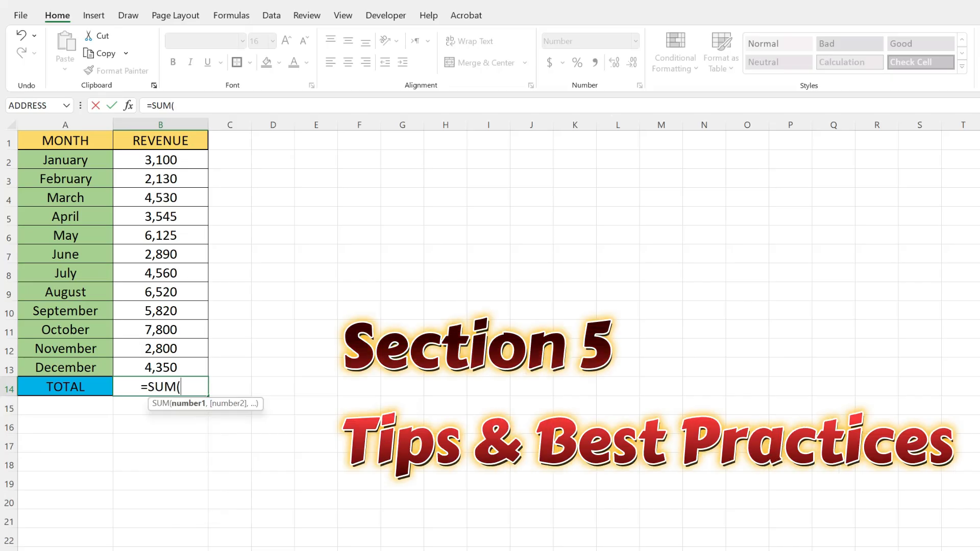
Total the monthly revenue in B14 with the formula =SUM(B2:B13).
left_click_drag(190, 156, 198, 366)
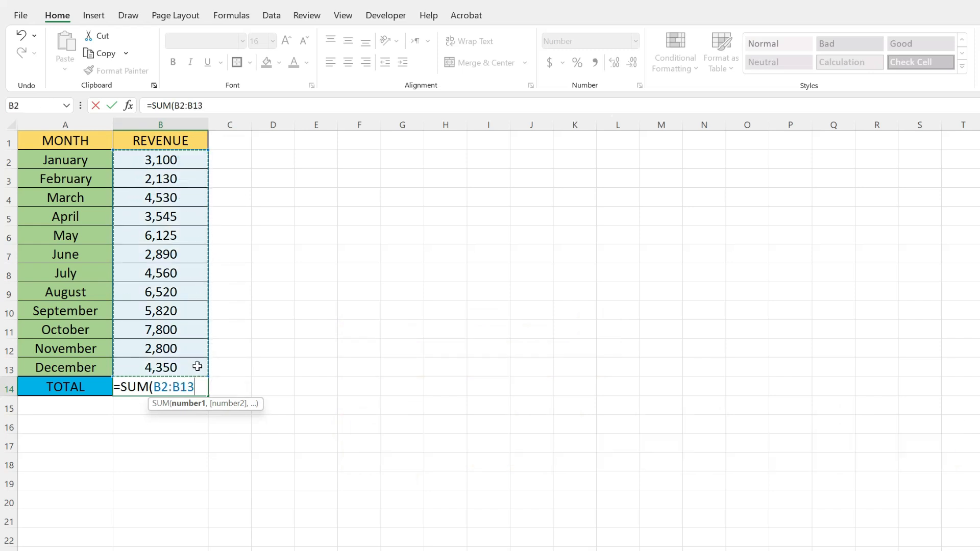
type(")")
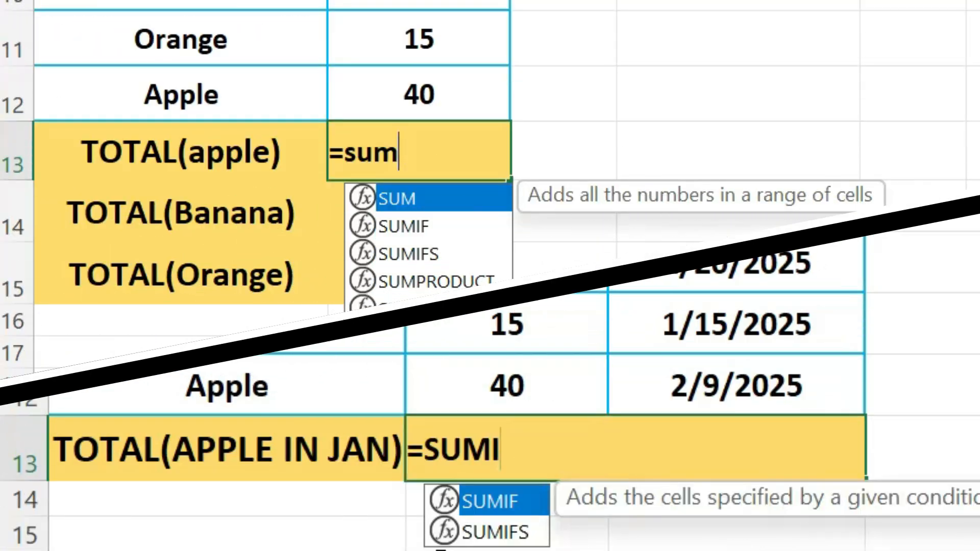
Start a SUMIF over A2:A12 for TOTAL(apple) and a SUMIF over B2:B12 for TOTAL(APPLE IN JAN).
double_click(465, 513)
left_click(458, 232)
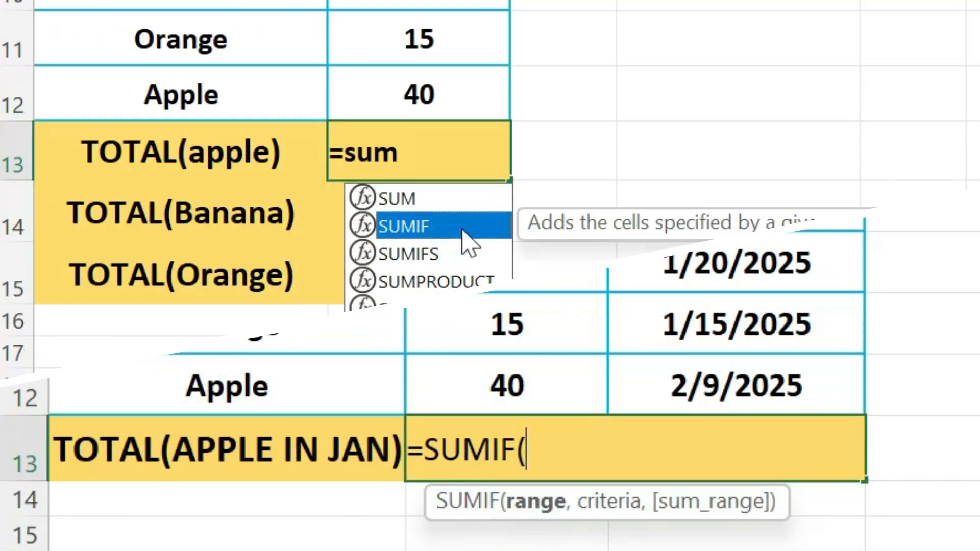
double_click(458, 227)
left_click_drag(561, 1, 565, 384)
left_click_drag(263, 1, 274, 82)
type(",")
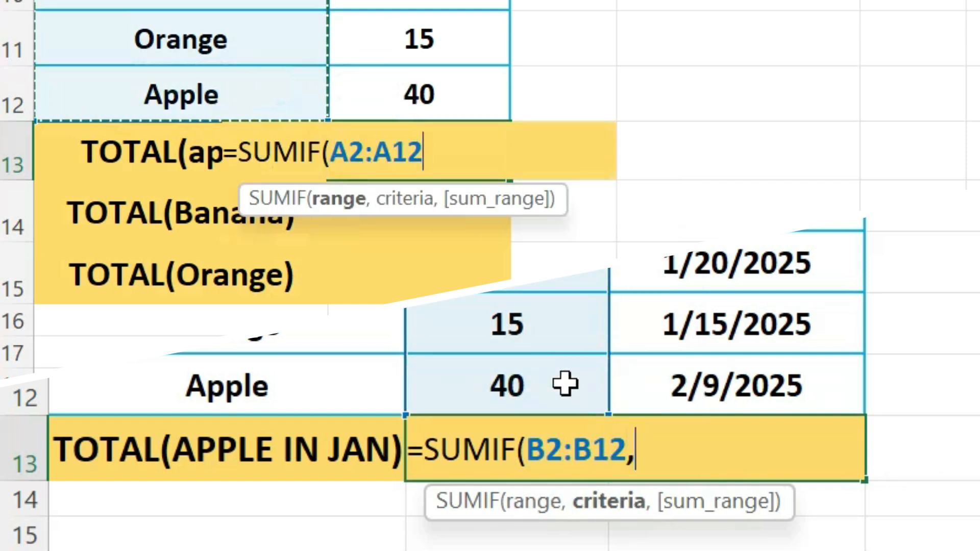
type(",")
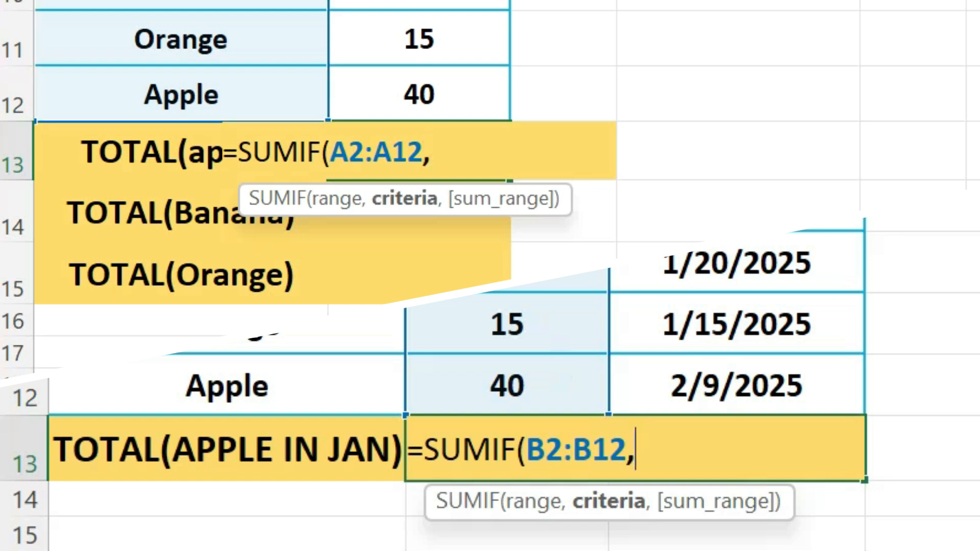
left_click_drag(227, 1, 227, 386)
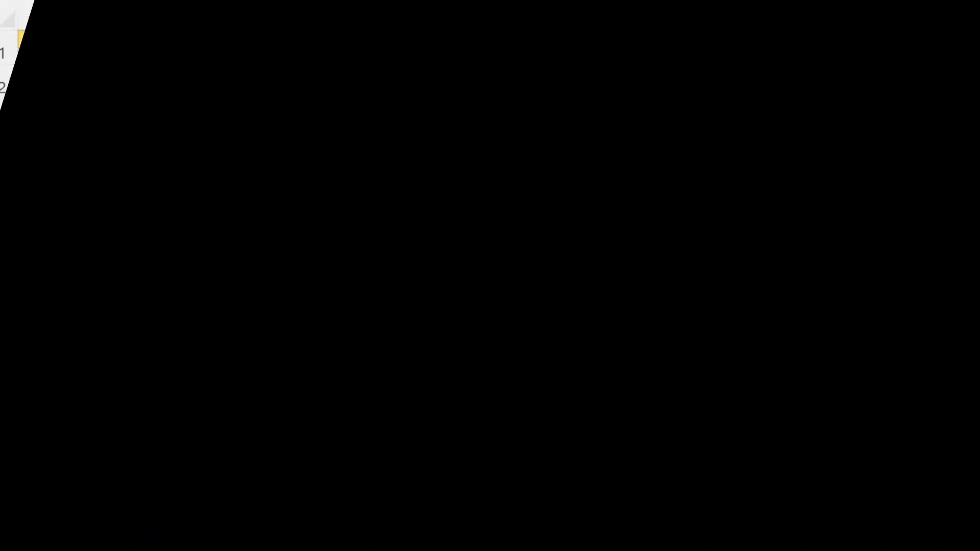
Total the revenue with =SUM(B2:B13) and the filtered region B quantities with =SUBTOTAL(9,B3:B11).
left_click_drag(325, 76, 324, 129)
left_click_drag(325, 129, 339, 452)
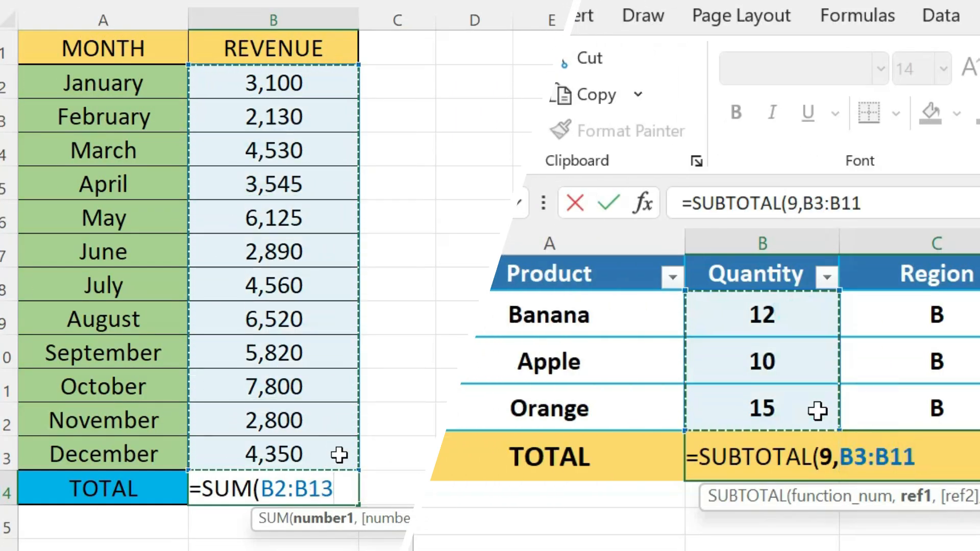
type(")")
key("Return")
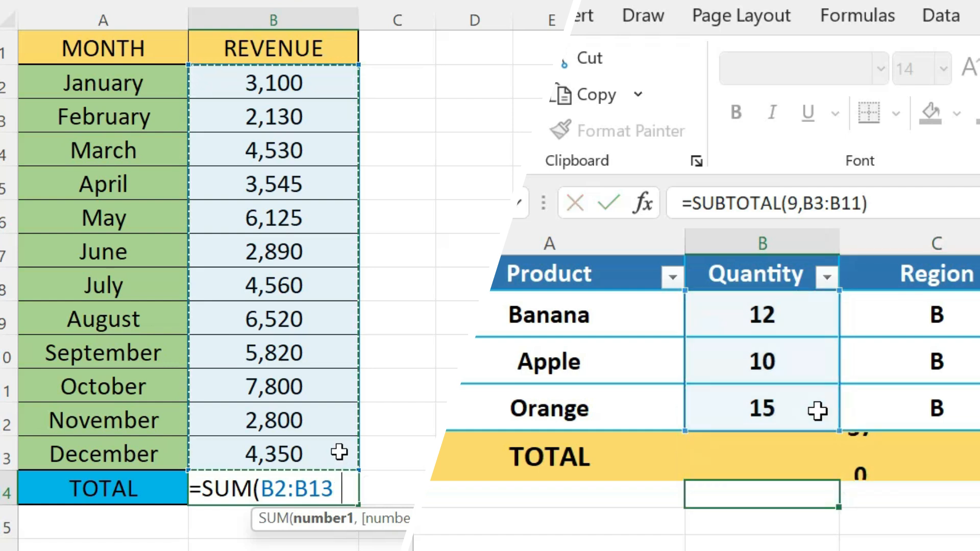
type(")")
key("Return")
left_click(861, 461)
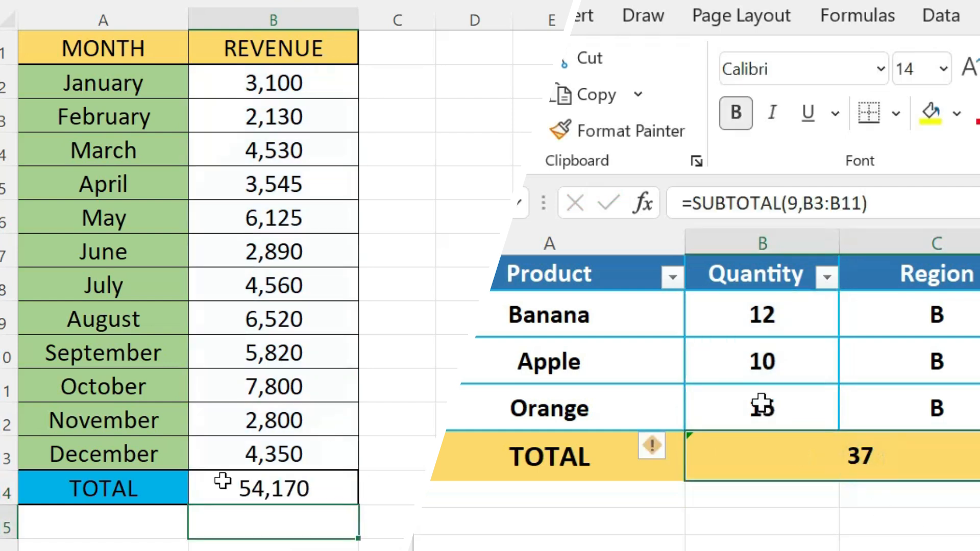
Set the Orange quantity in the filtered region B table to 35 and select the revenue total in B14.
left_click(761, 405)
left_click(301, 488)
key("F2")
key("BackSpace")
key("BackSpace")
type("35")
left_click(312, 548)
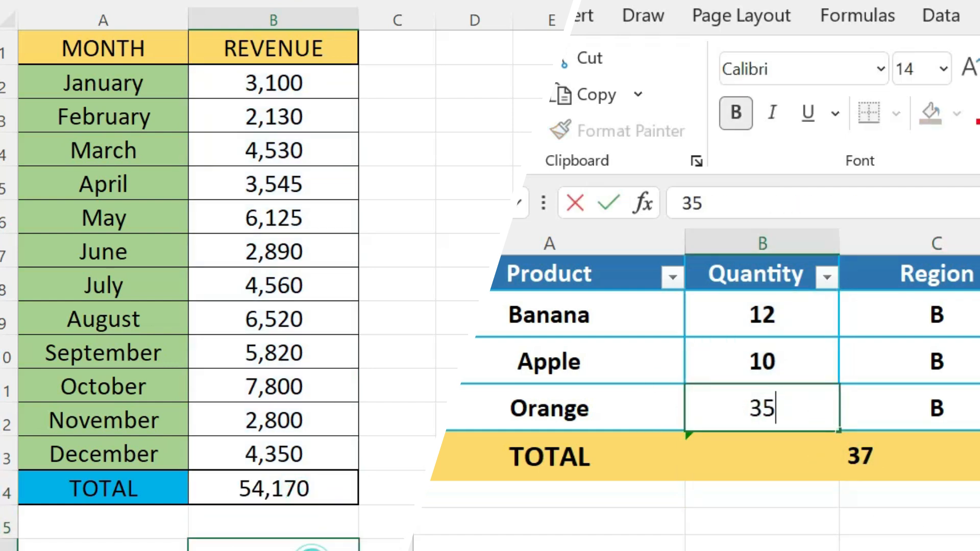
key("Return")
left_click(293, 488)
left_click(650, 530)
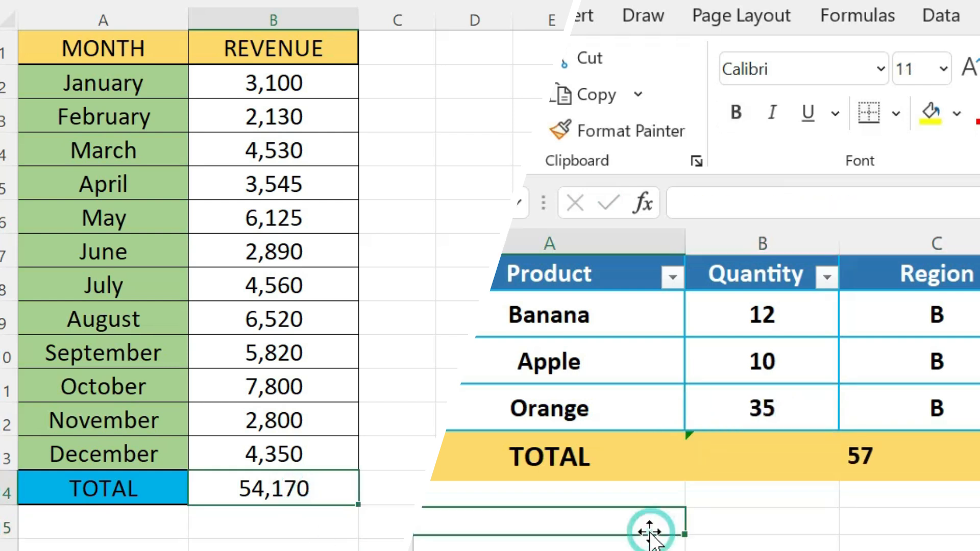
key("Delete")
left_click(291, 477)
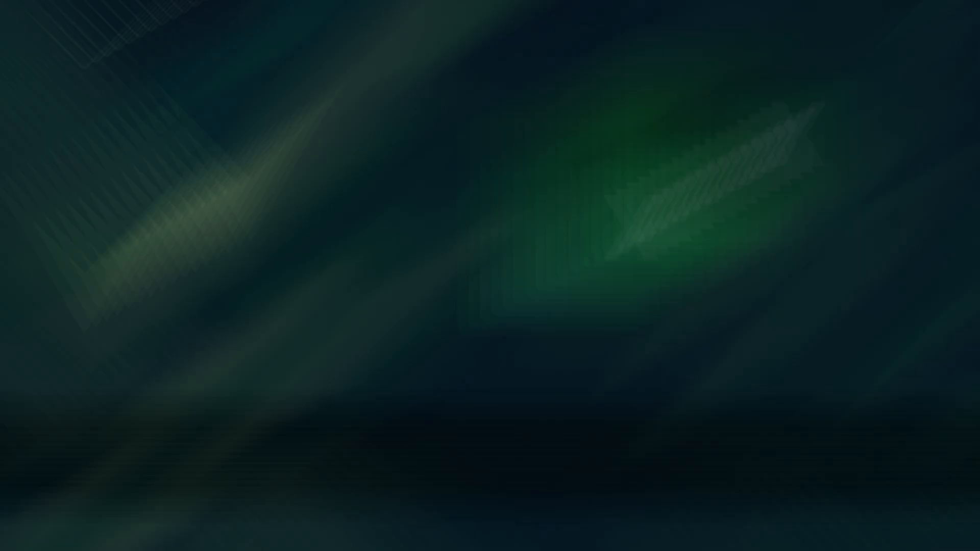